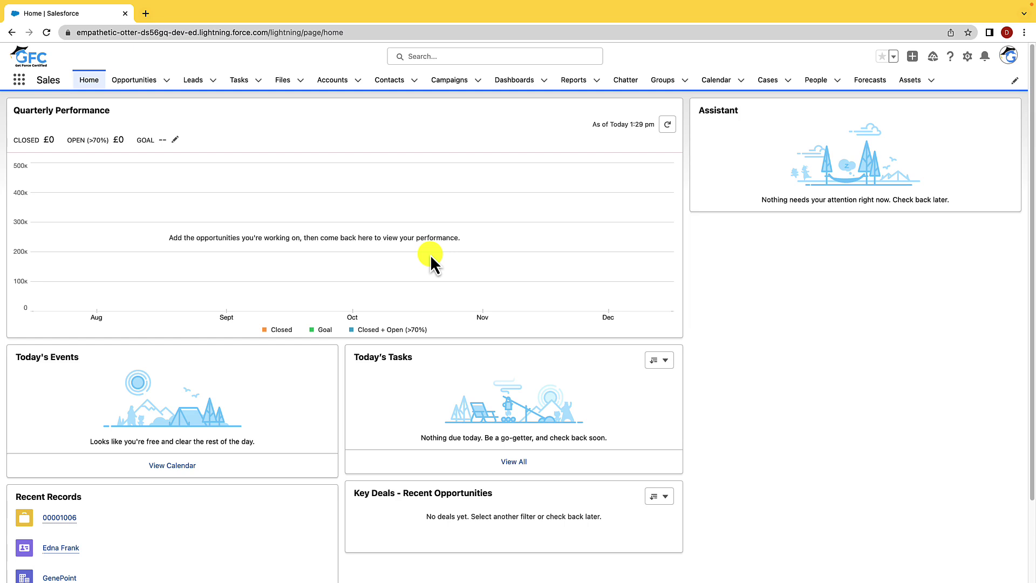
# Open the Home Page Default layout in Lightning App Builder and drop a Flow component below Quarterly Performance.
pyautogui.click(967, 56)
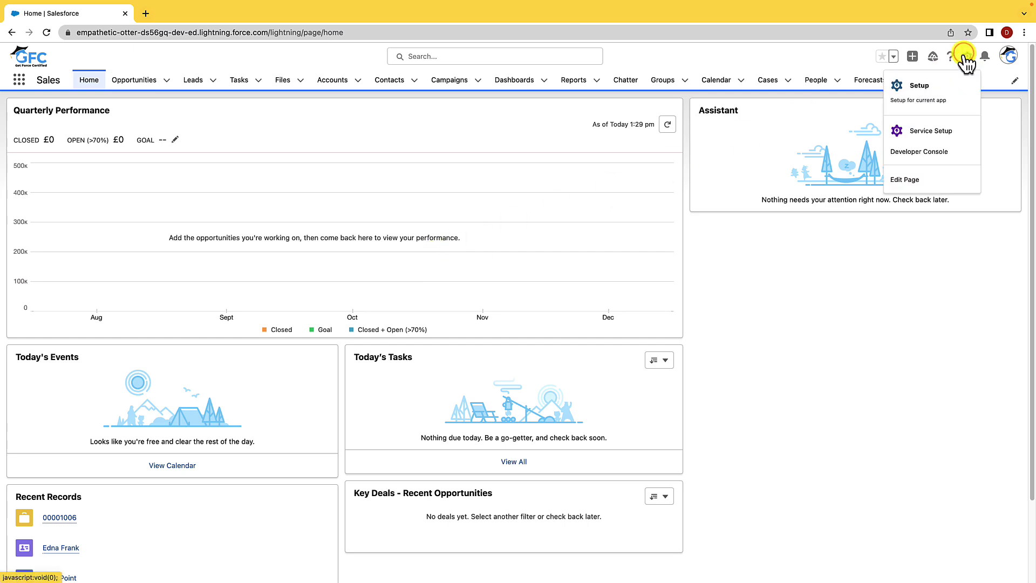
pyautogui.click(902, 183)
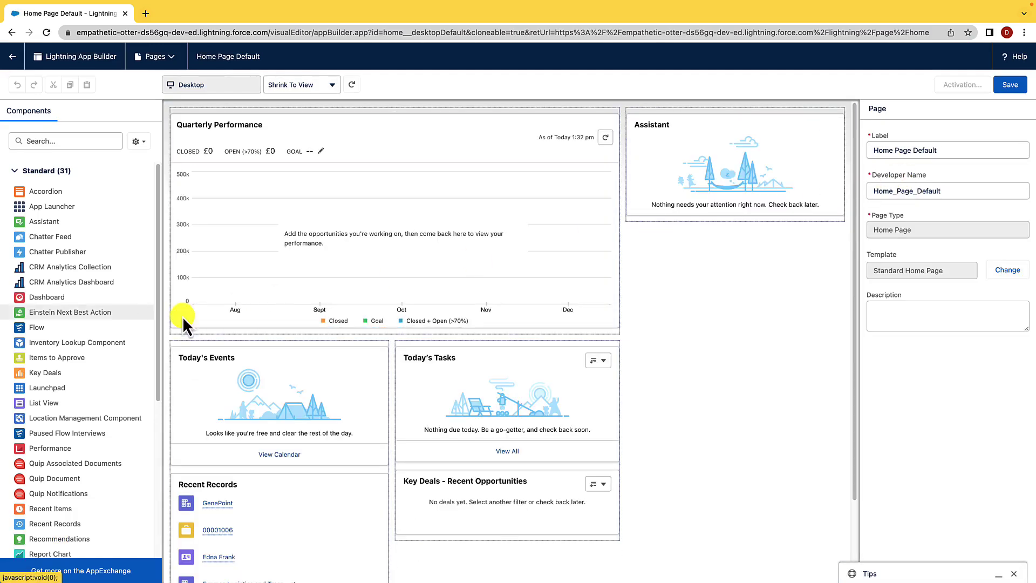
pyautogui.moveTo(100, 327); pyautogui.dragTo(235, 327)
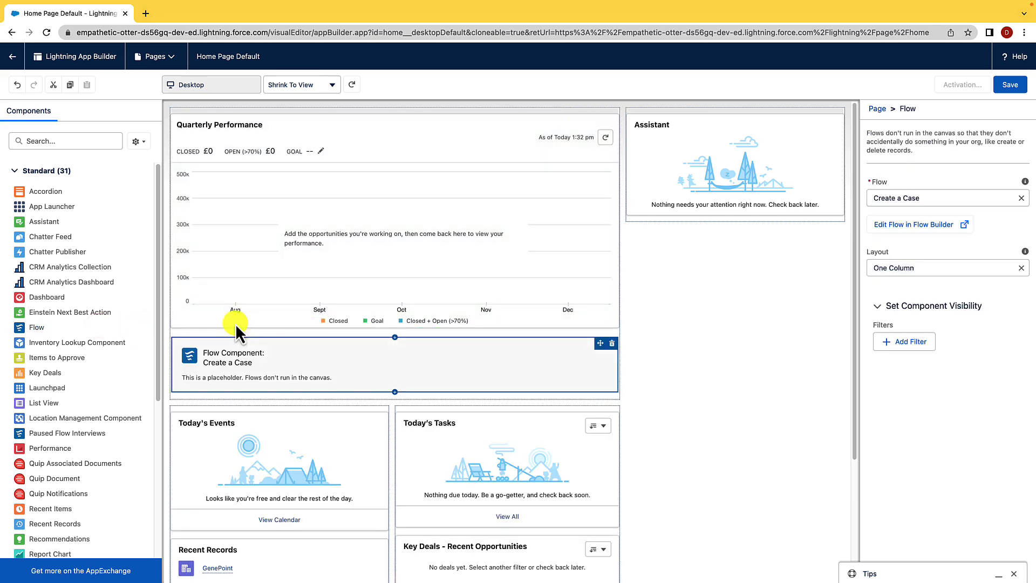
# Move the Flow component under Assistant, delete it, and select the Assistant card.
pyautogui.moveTo(234, 362); pyautogui.dragTo(704, 174)
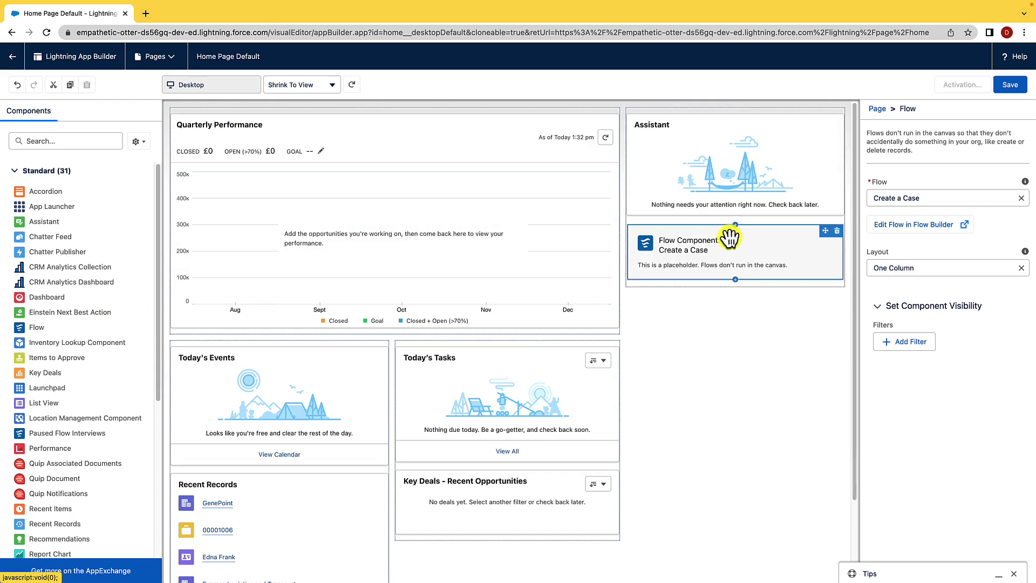
pyautogui.click(837, 231)
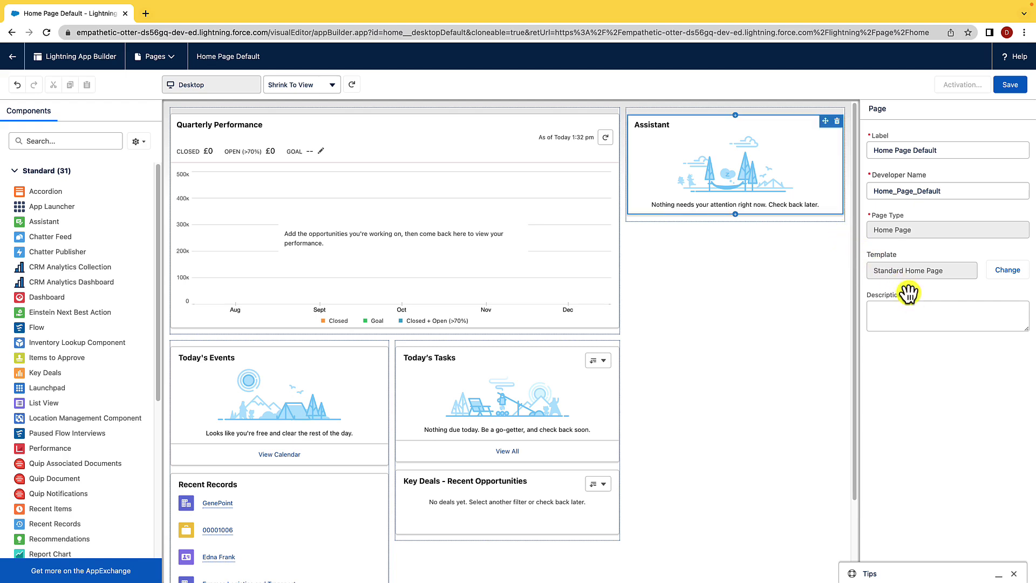
pyautogui.click(750, 170)
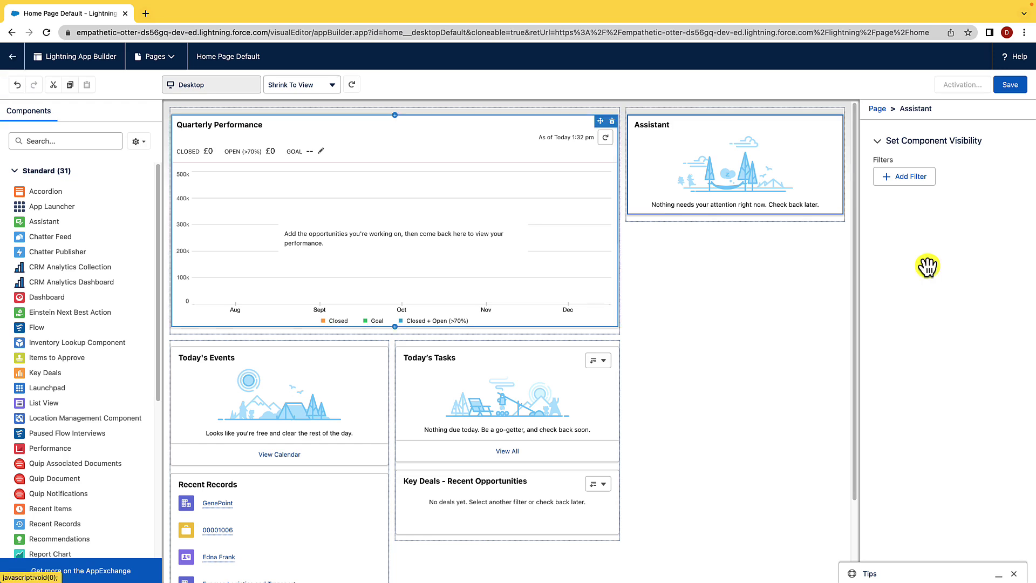
# Leave App Builder without saving and visit the Opportunities, Leads and Tasks pages.
pyautogui.click(13, 56)
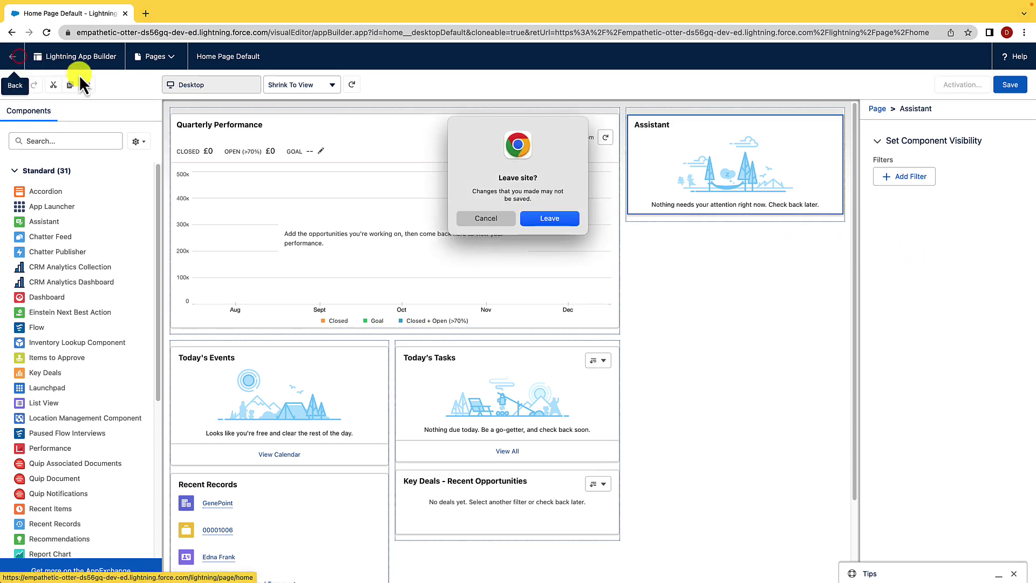
pyautogui.click(567, 219)
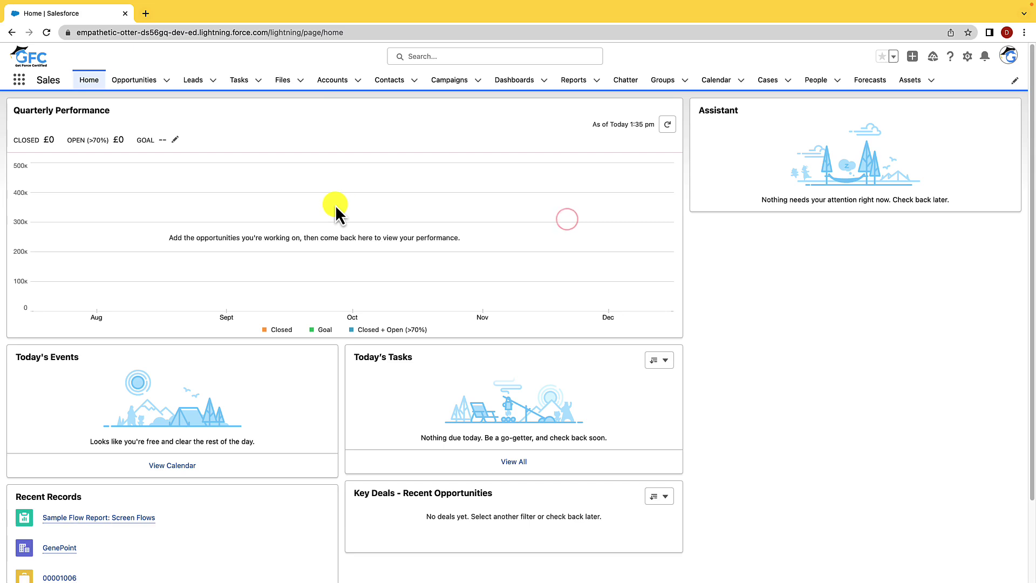
pyautogui.click(139, 82)
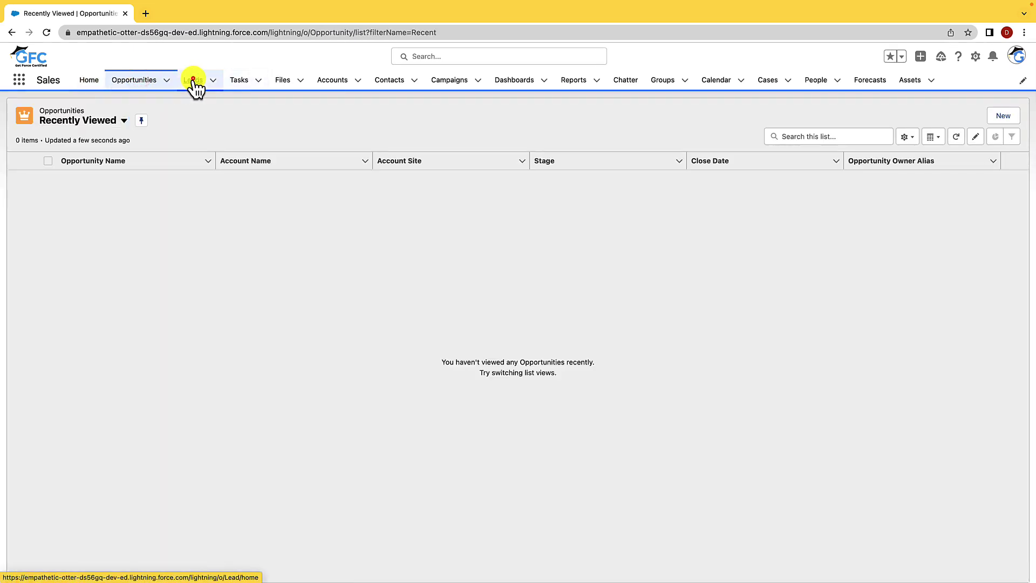
pyautogui.click(195, 86)
pyautogui.click(238, 89)
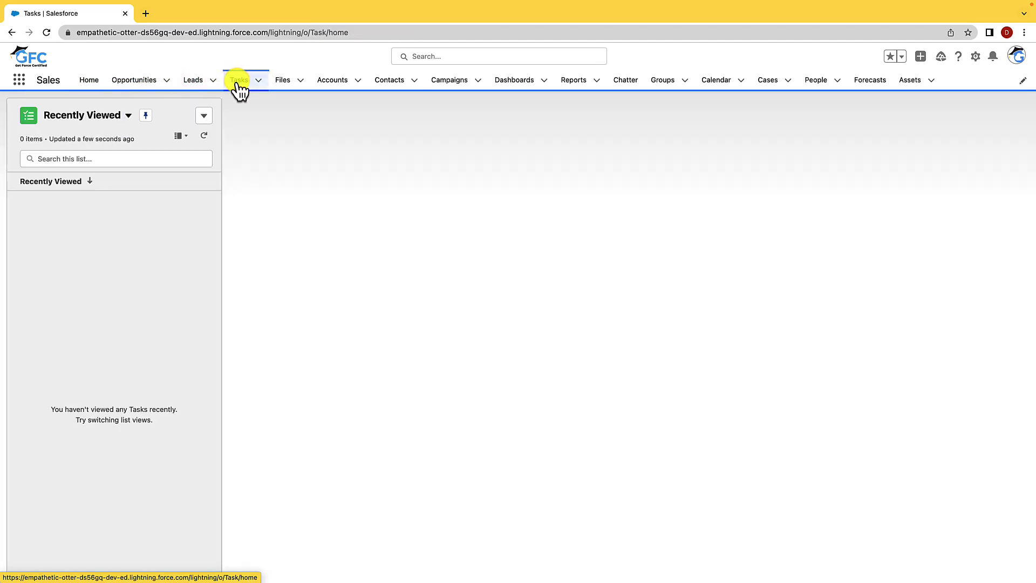
# Edit the navigation bar to put Forecasts after Groups, remove Assets, and save.
pyautogui.click(1023, 81)
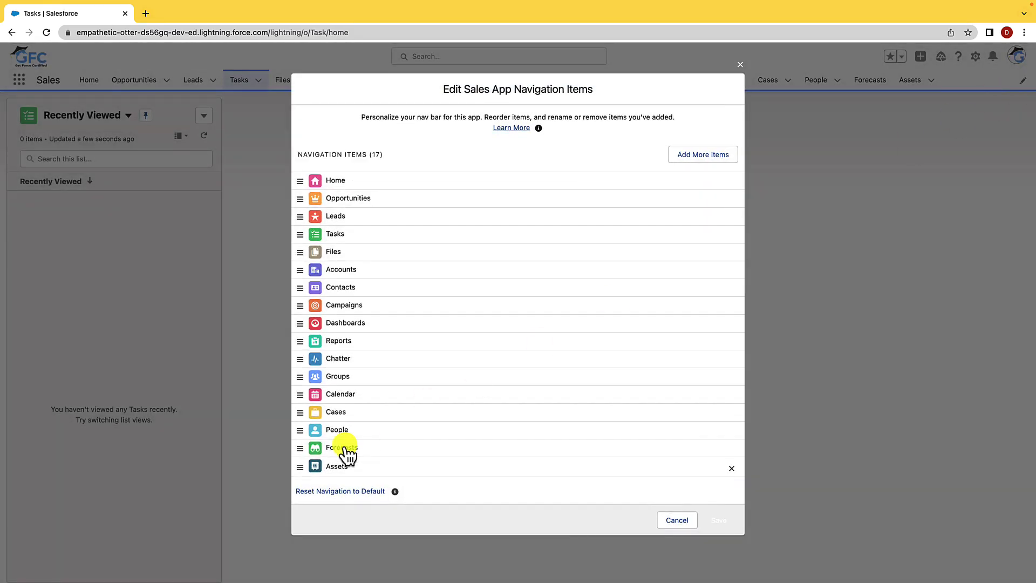
pyautogui.moveTo(345, 446)
pyautogui.mouseDown()
pyautogui.moveTo(346, 381)
pyautogui.moveTo(347, 443)
pyautogui.mouseUp()
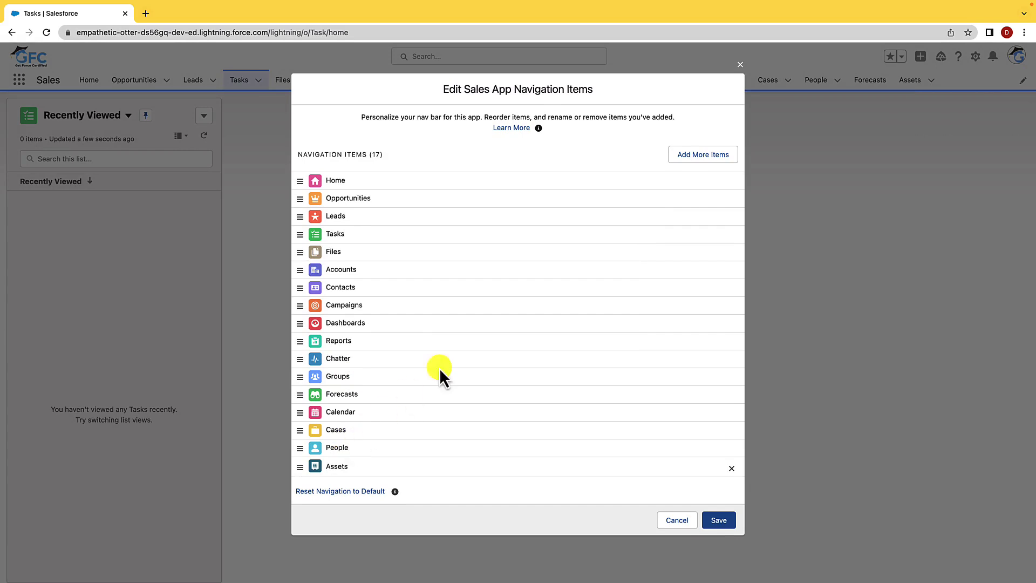
pyautogui.click(701, 157)
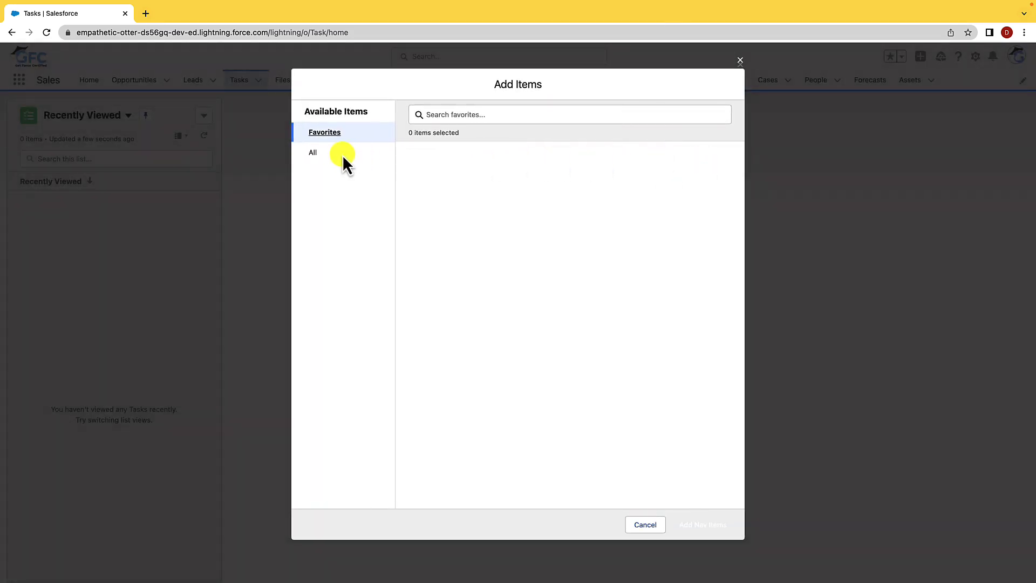
pyautogui.click(334, 153)
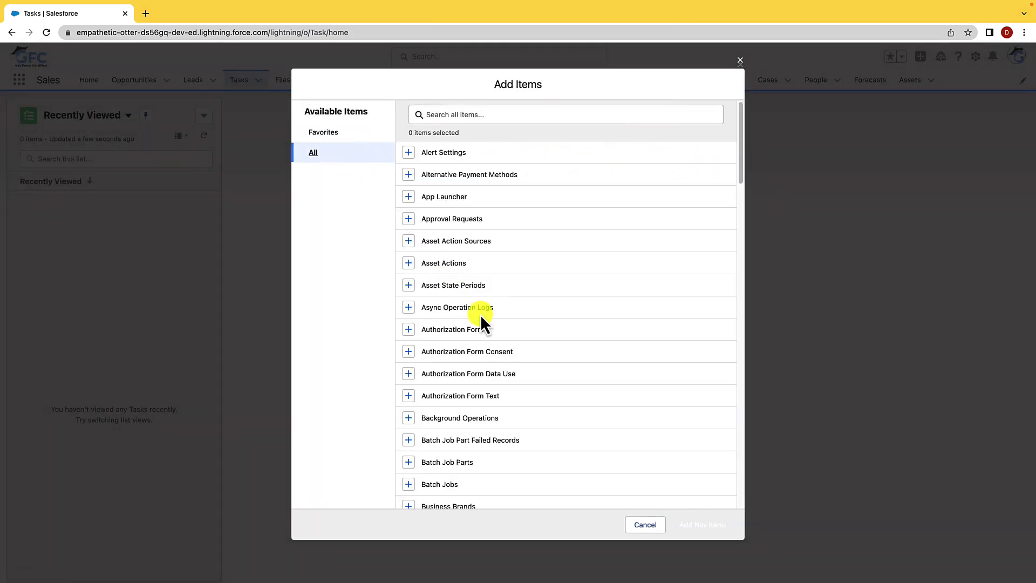
pyautogui.click(646, 525)
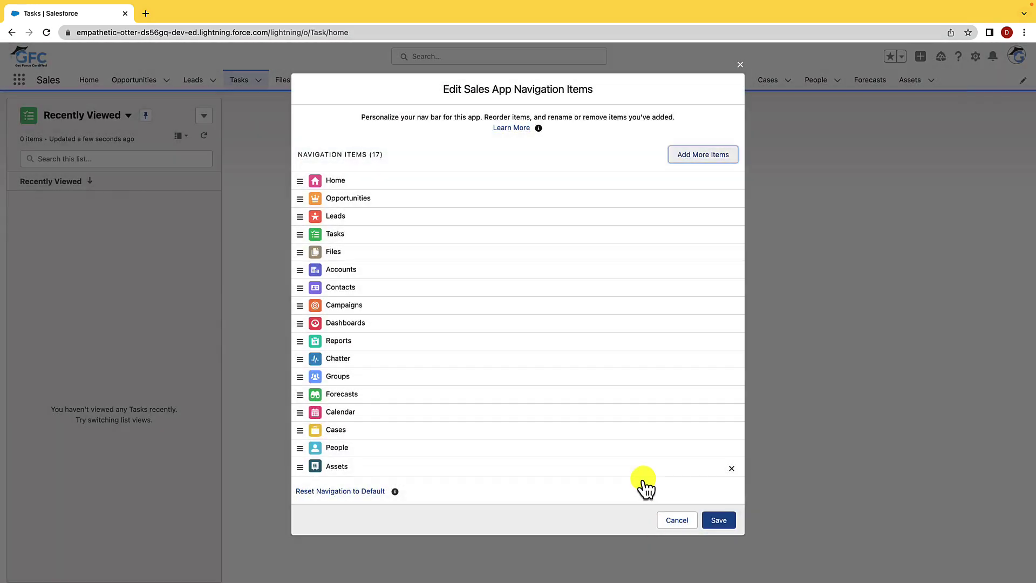
pyautogui.click(731, 468)
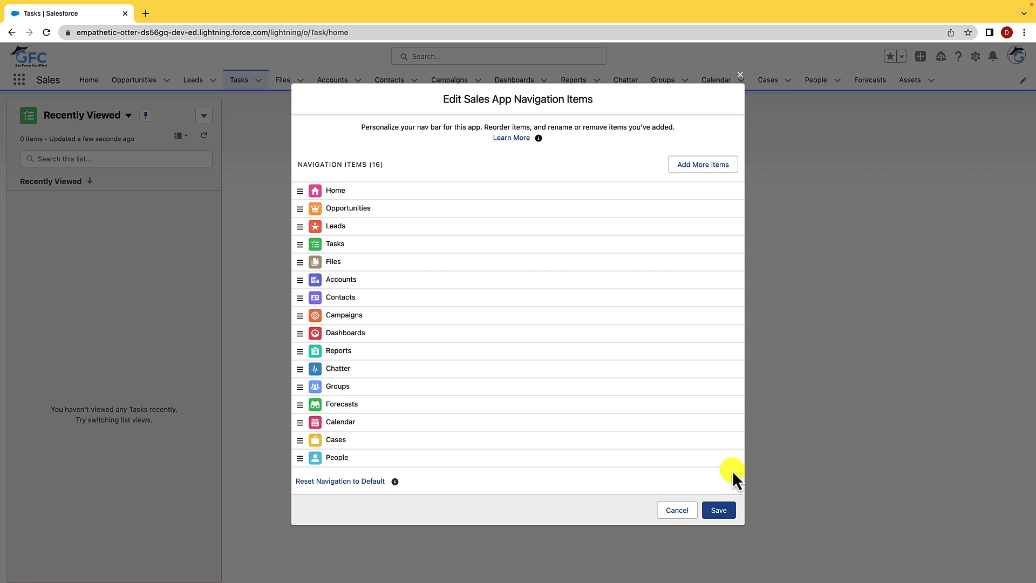
pyautogui.click(713, 509)
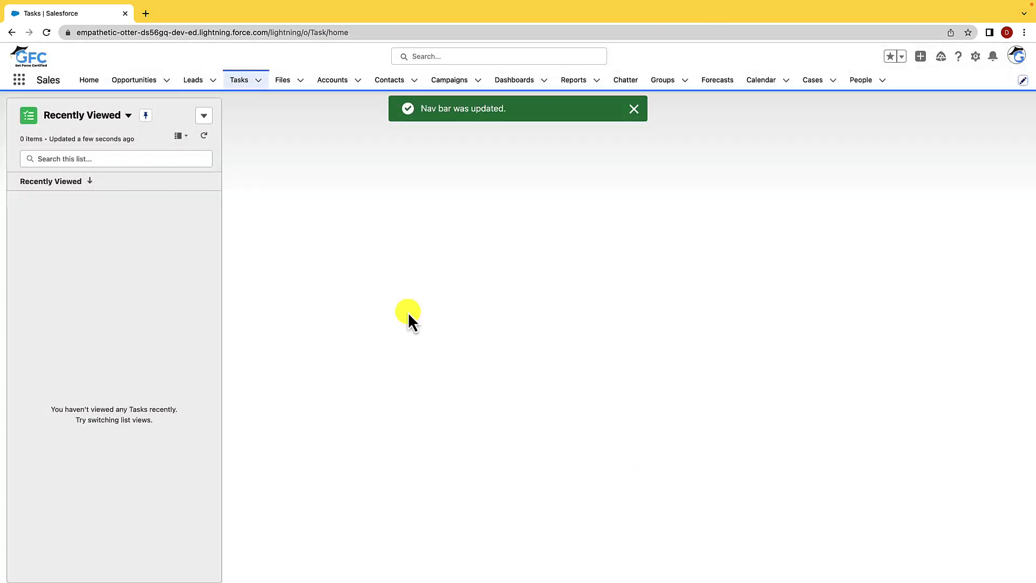
# Glance at the App Launcher, then open the profile menu showing Comfy display density.
pyautogui.click(18, 82)
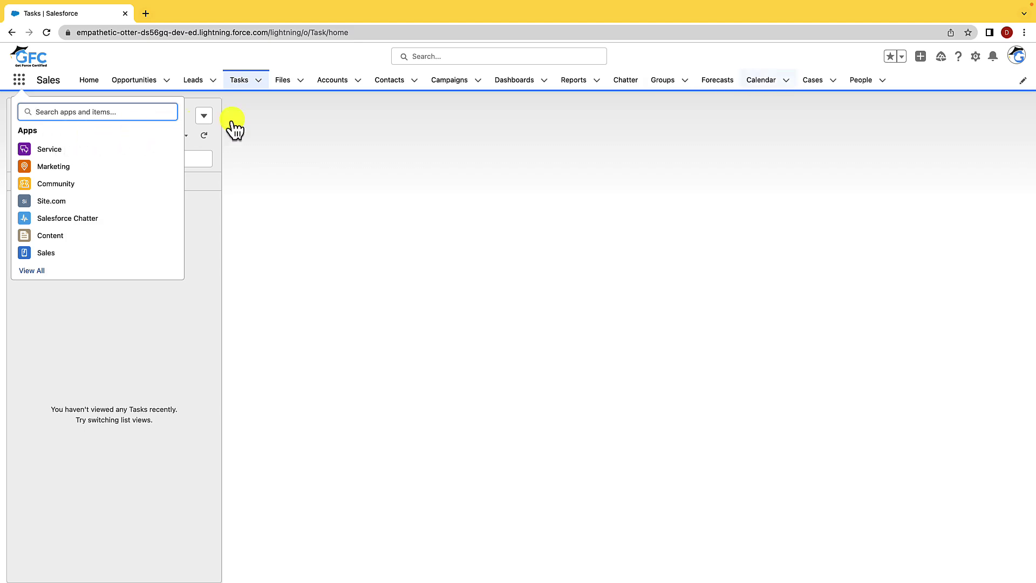
pyautogui.click(1017, 59)
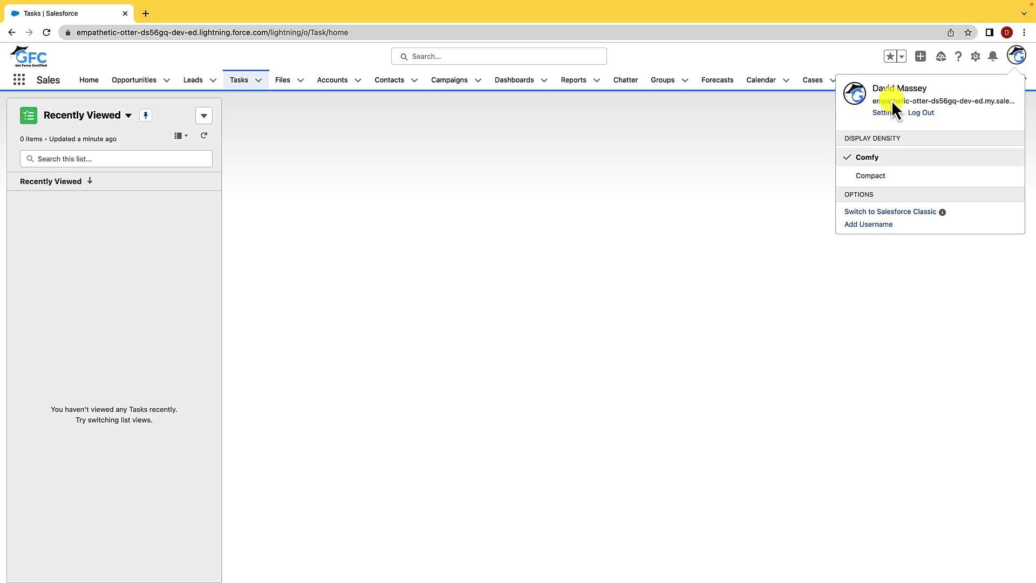
pyautogui.press('Down')
# Open personal Settings and expand the Display & Layout group.
pyautogui.click(881, 113)
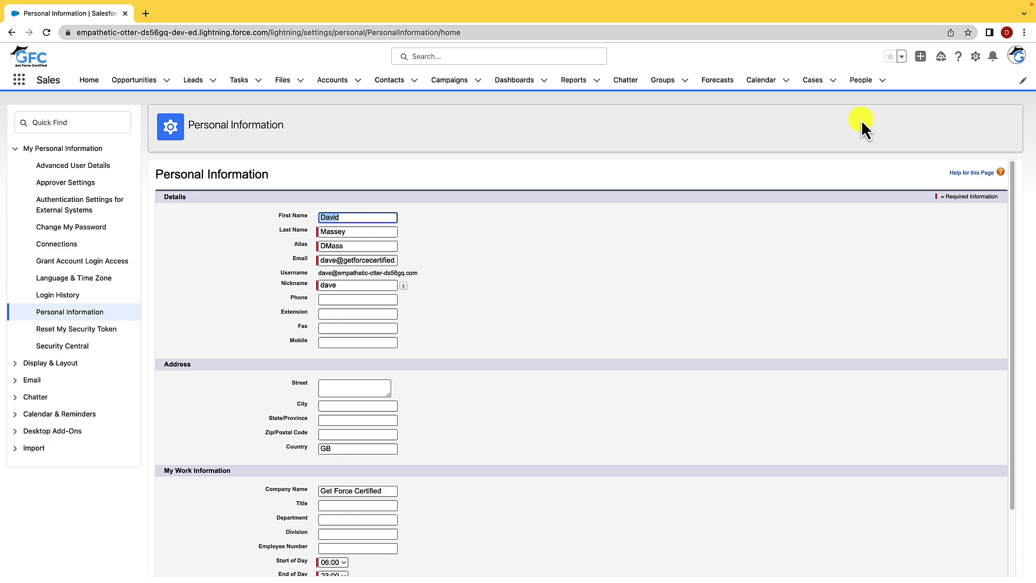
pyautogui.click(75, 363)
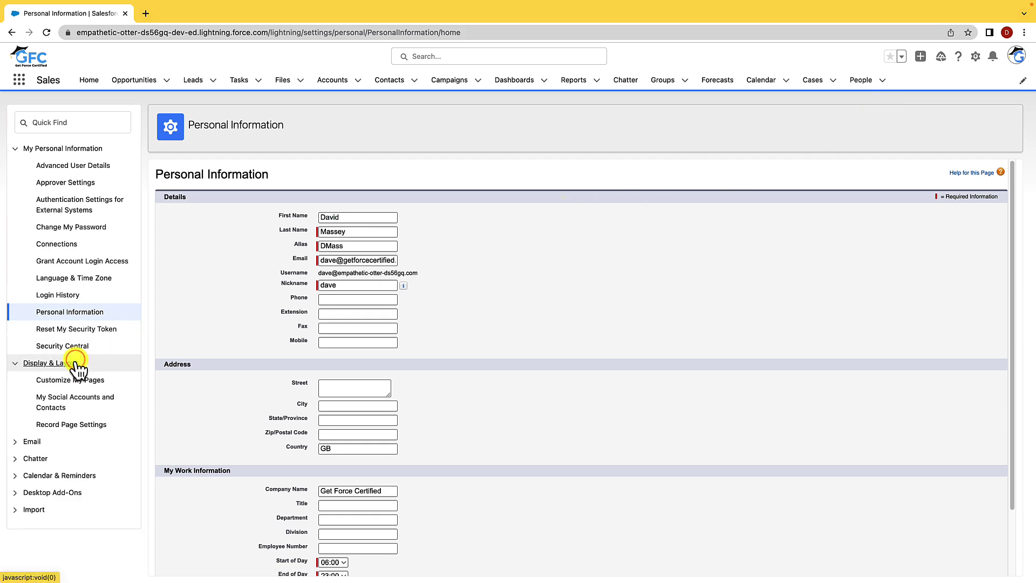
pyautogui.click(62, 459)
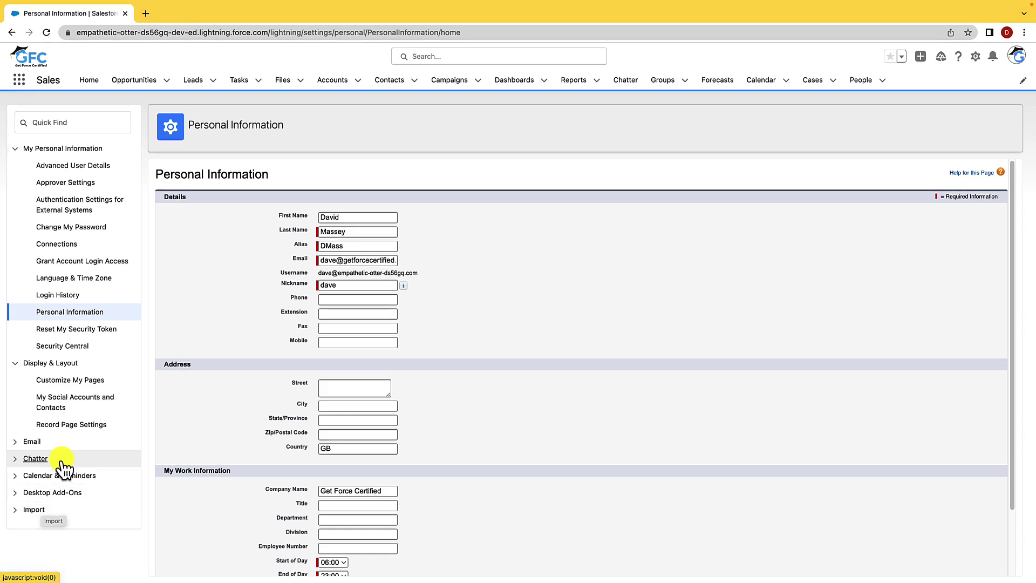
# Open My Email Settings under Email, then expand the Chatter and Calendar & Reminders groups.
pyautogui.click(36, 442)
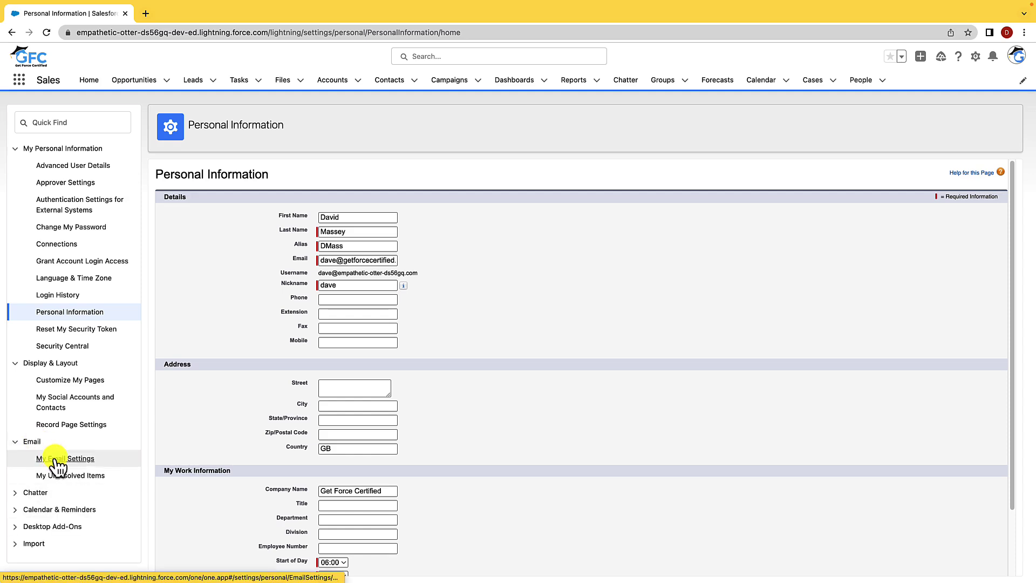
pyautogui.click(55, 457)
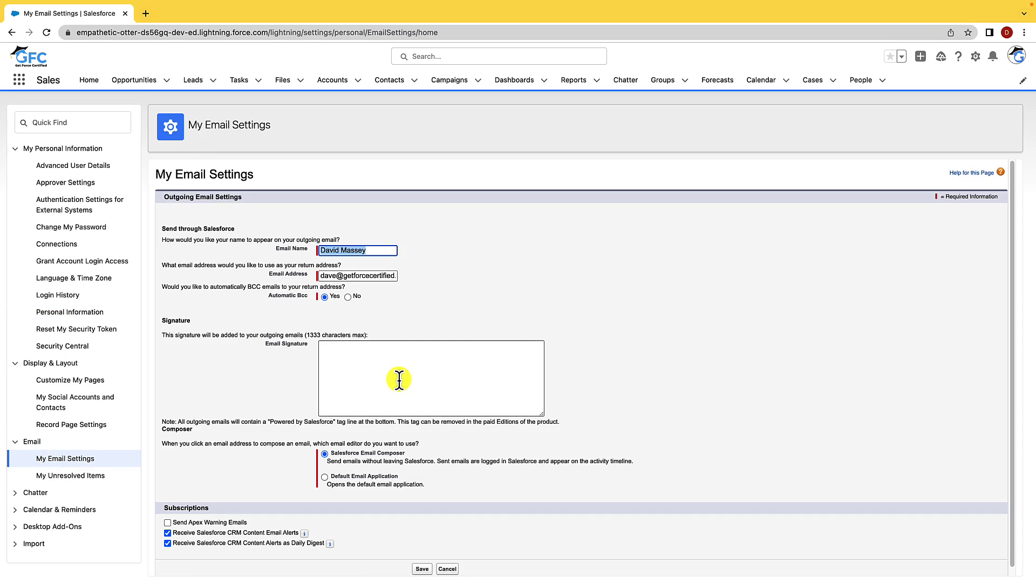
pyautogui.click(63, 495)
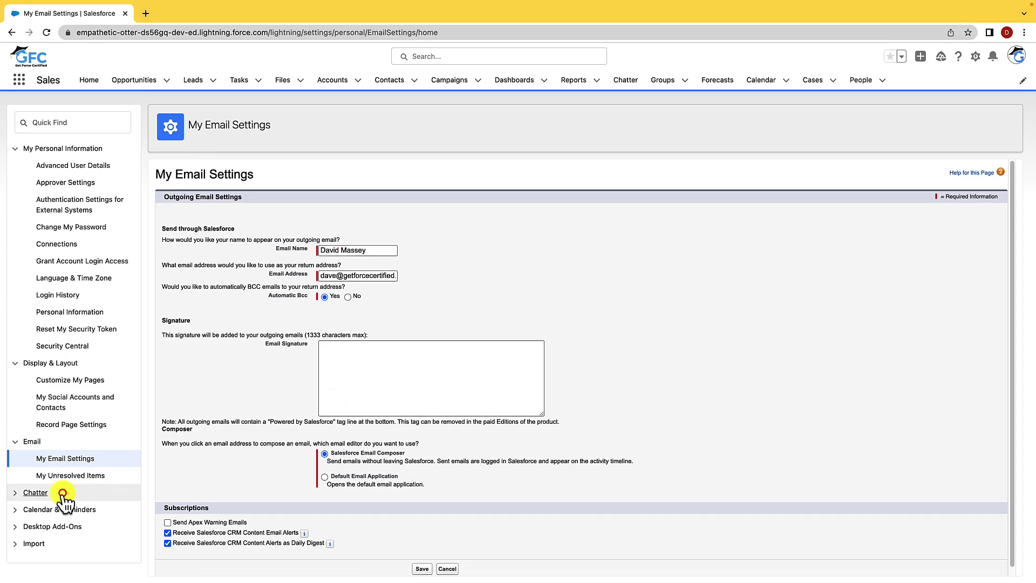
pyautogui.click(49, 493)
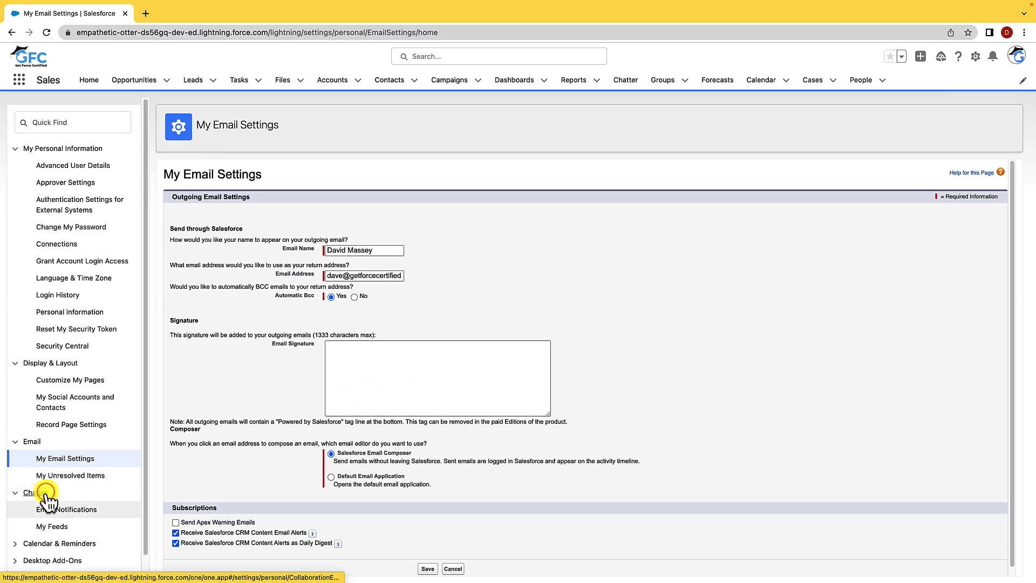
pyautogui.click(70, 545)
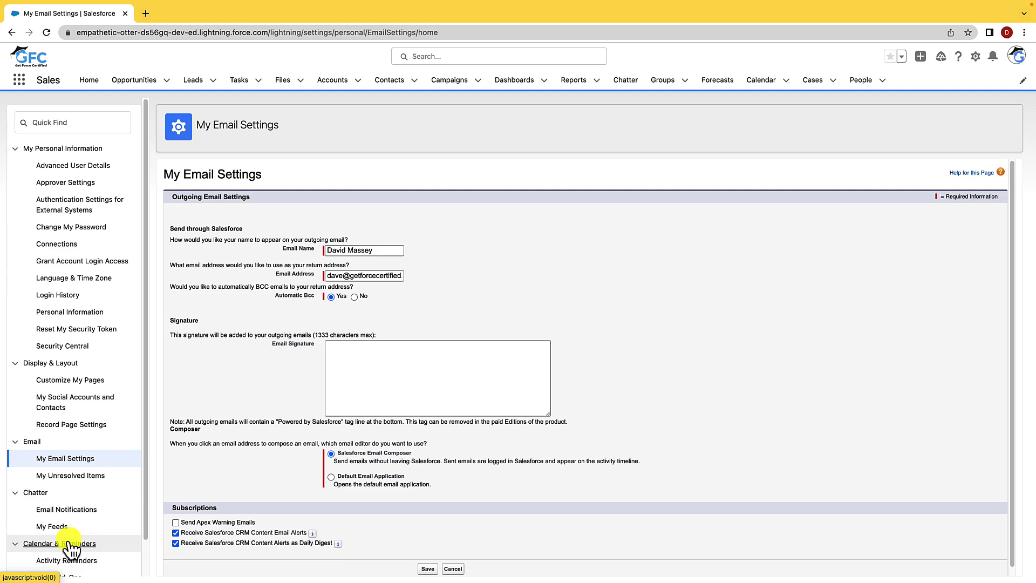
# Go back to the Sales Home page and open the gear menu listing Setup and Edit Page.
pyautogui.click(88, 82)
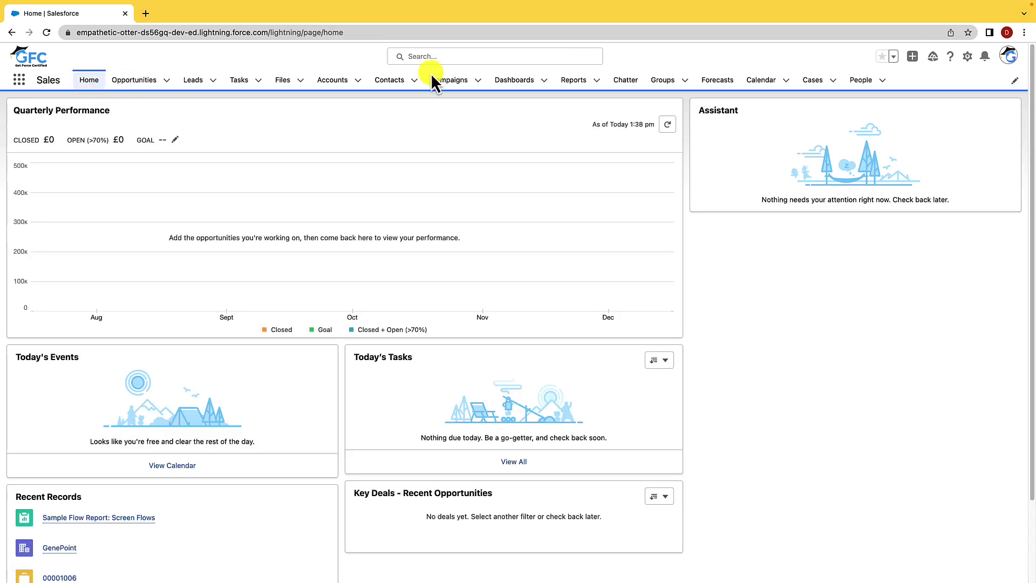
pyautogui.click(968, 57)
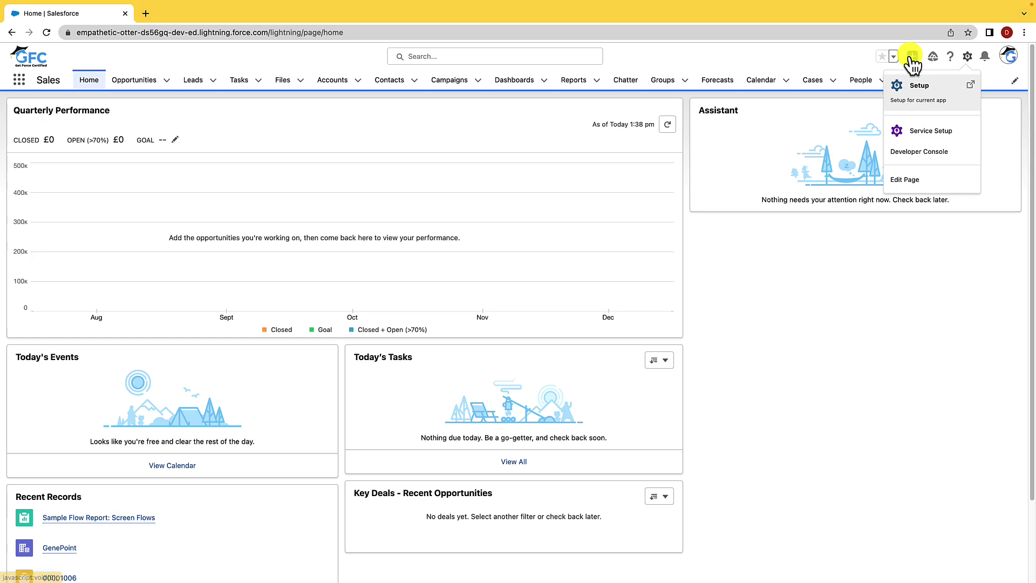
# Show the Global Actions menu with new event, task, contact, case and lead options.
pyautogui.click(912, 58)
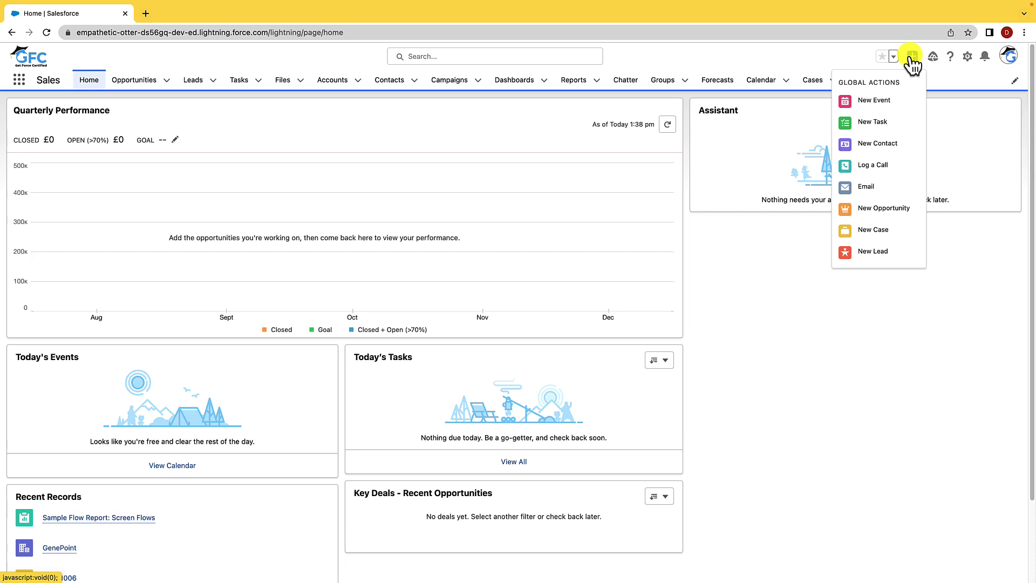
# Open Learning Paths, look at the Help resources and Notifications, then close notifications.
pyautogui.click(933, 56)
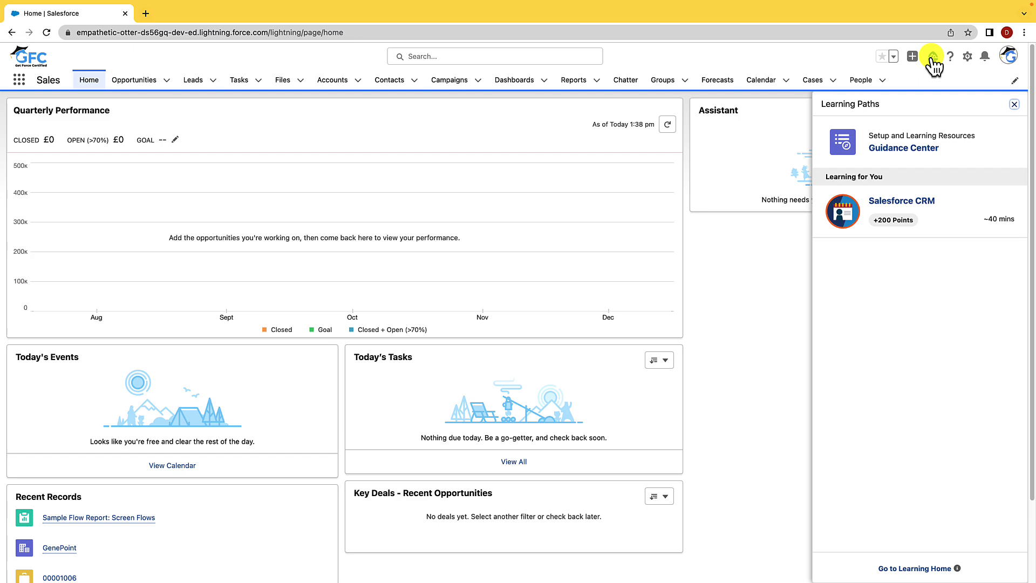
pyautogui.click(949, 56)
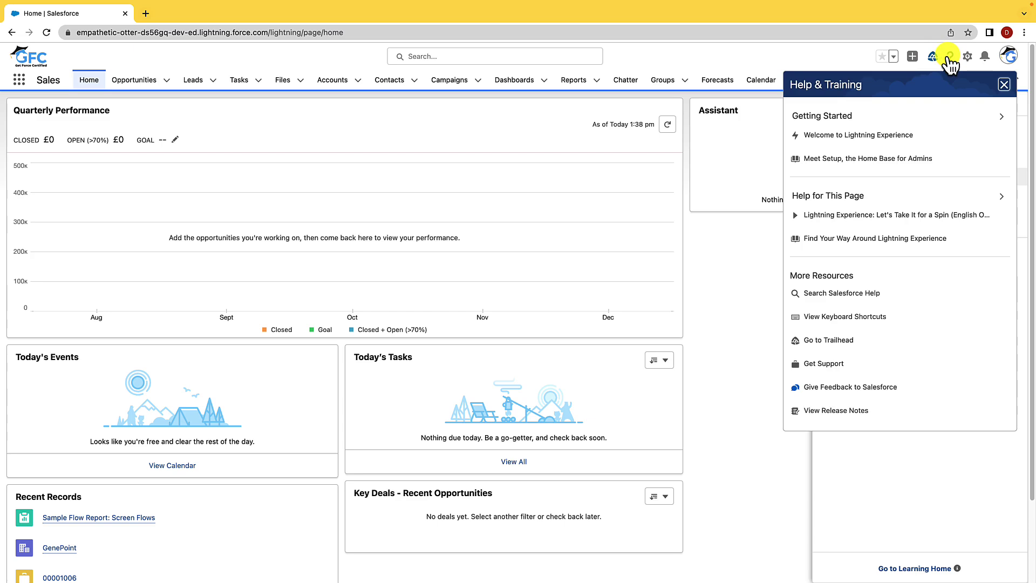
pyautogui.press('Tab')
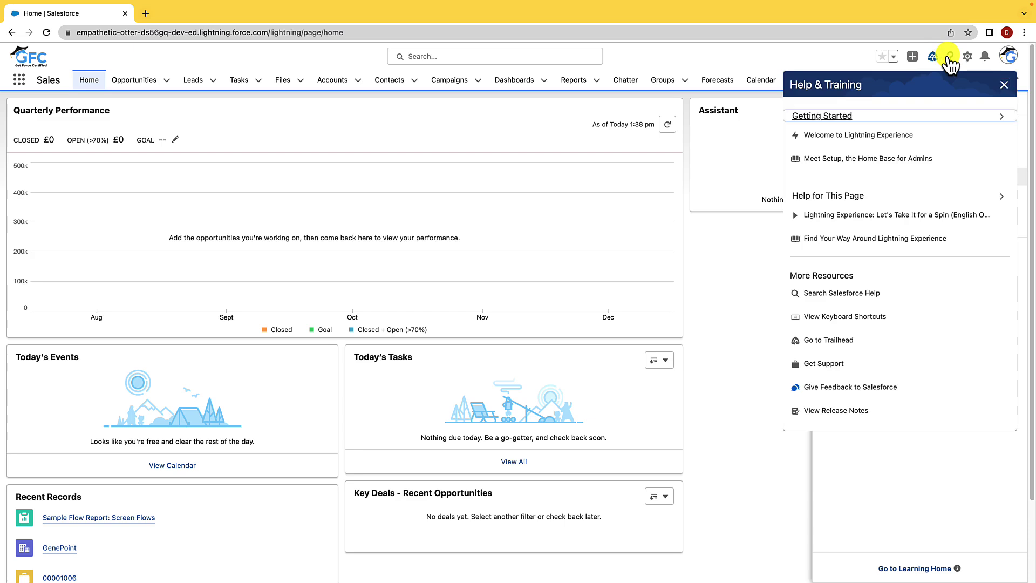
pyautogui.click(984, 57)
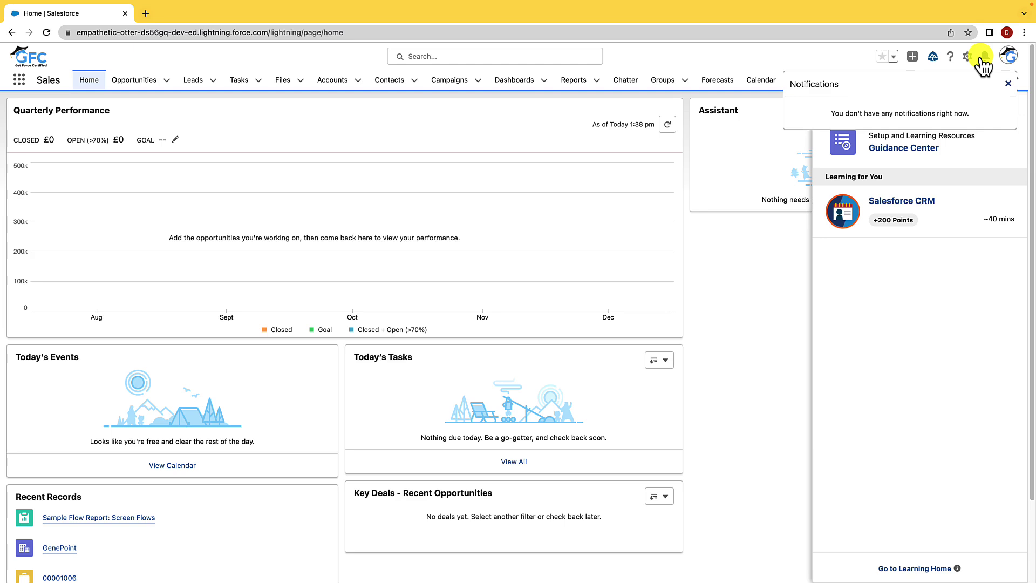
pyautogui.click(981, 57)
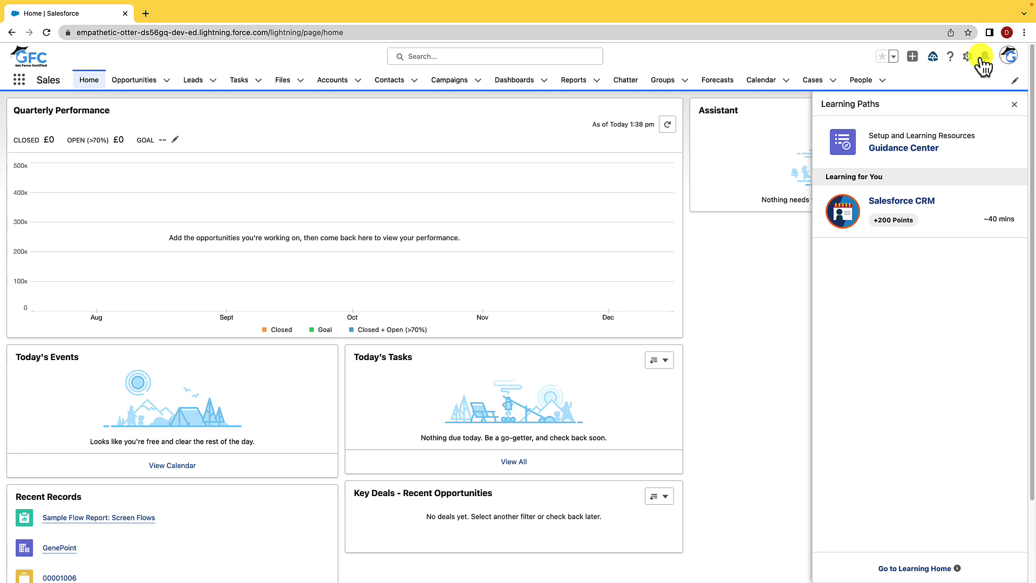
# Run a full global search for 'burlington' and close the Learning Paths panel.
pyautogui.click(550, 56)
pyautogui.write('burl')
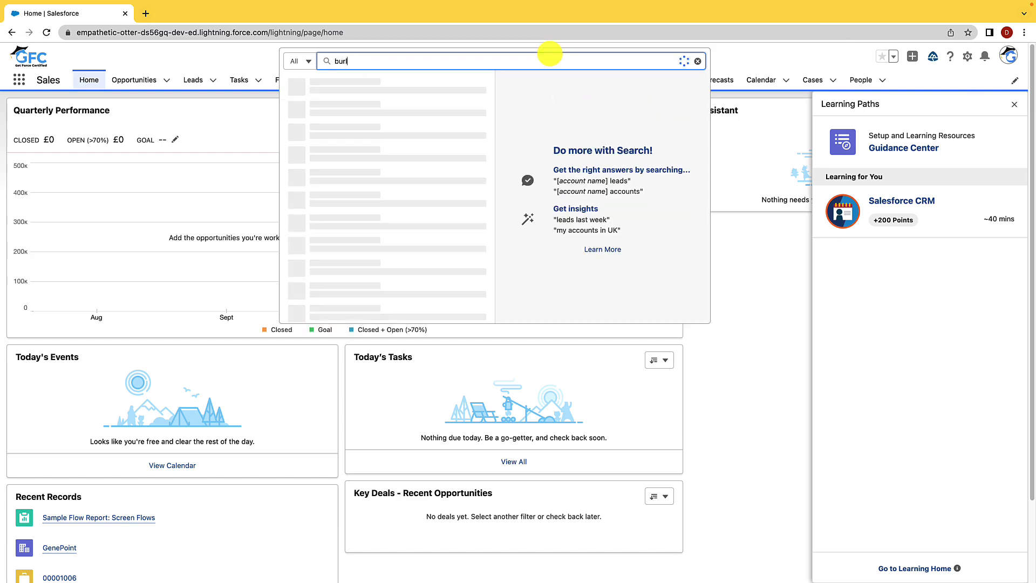
pyautogui.write('ington')
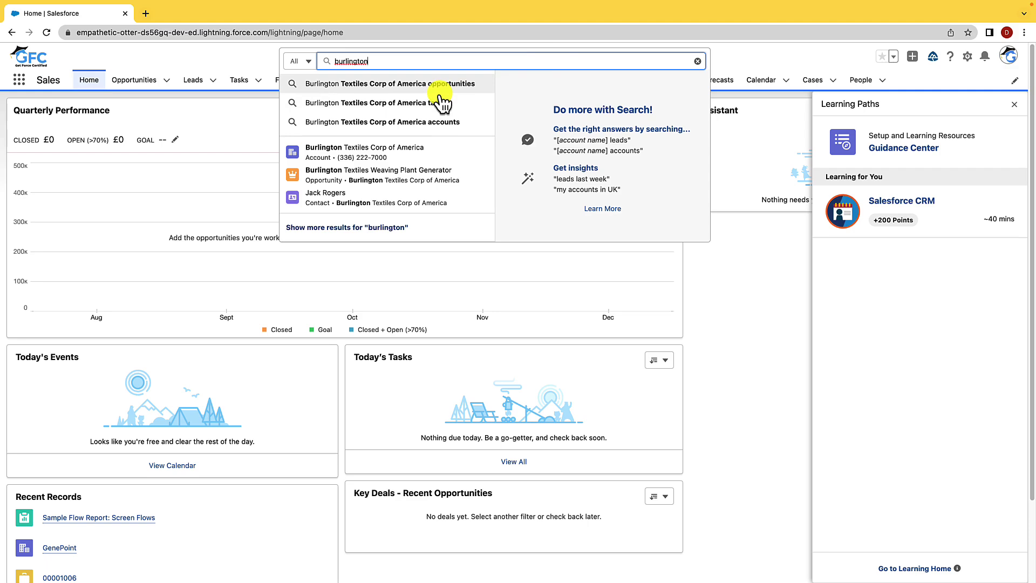
pyautogui.press('Down')
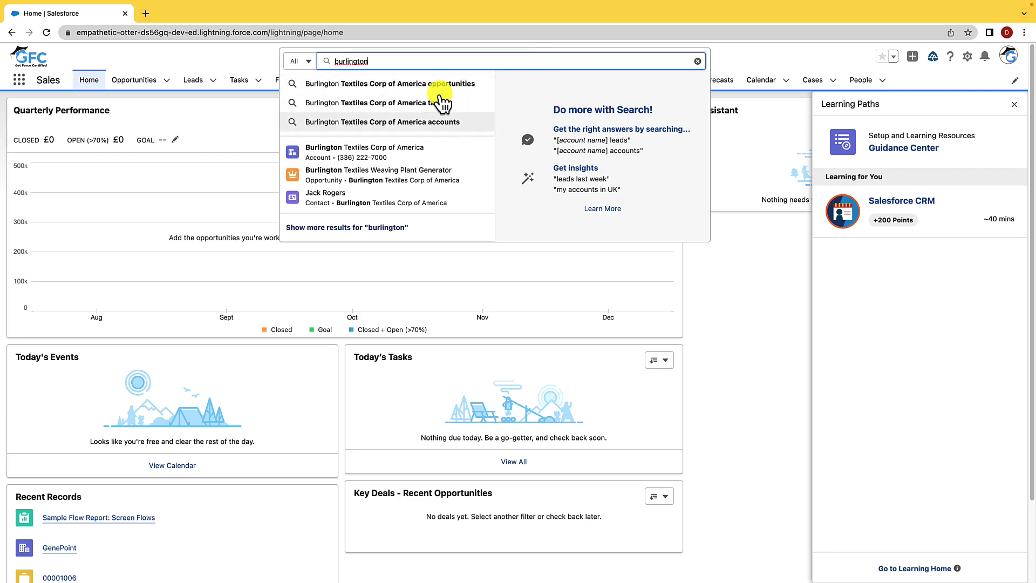
pyautogui.click(399, 61)
pyautogui.press('Return')
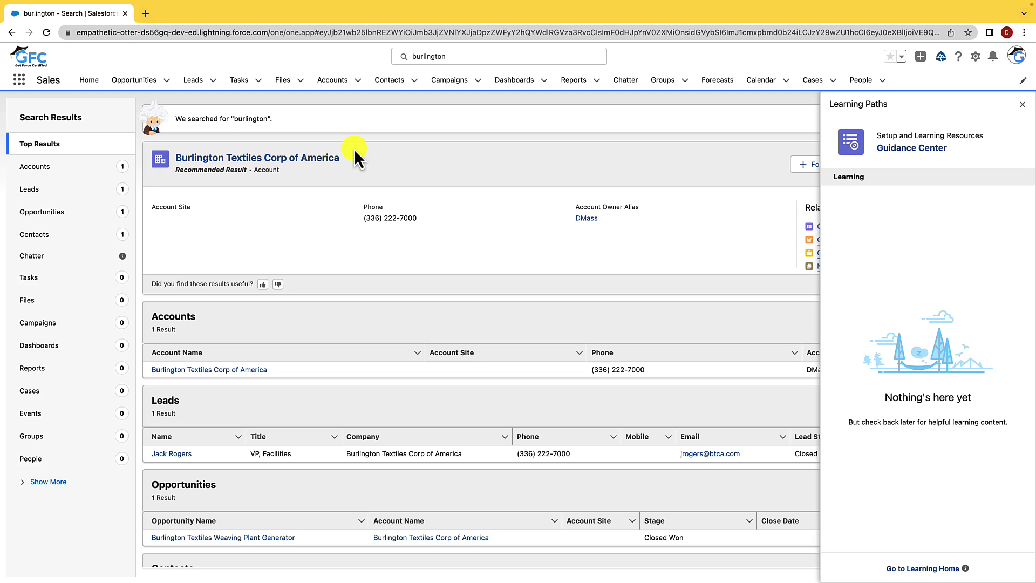
pyautogui.click(1022, 105)
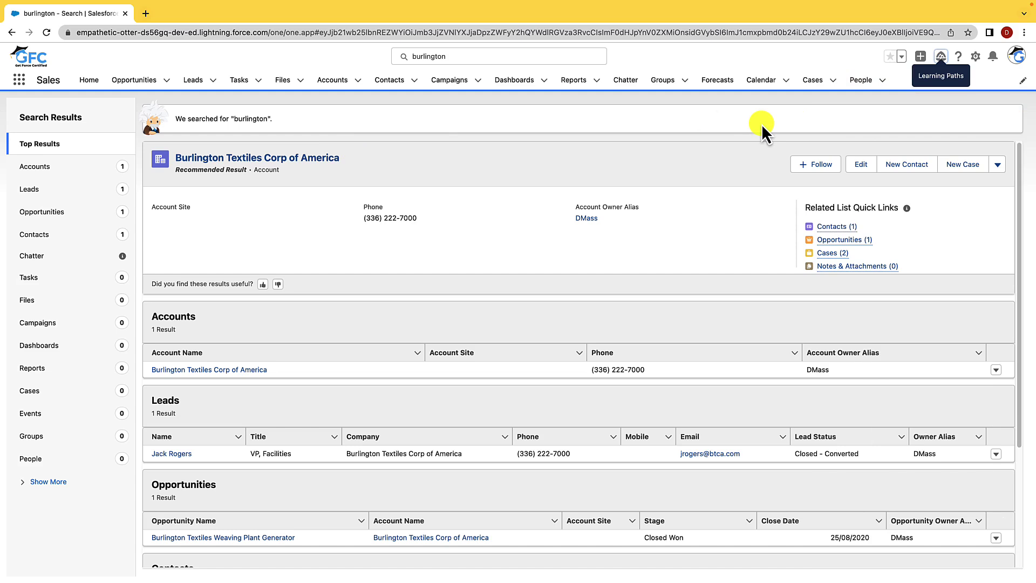
pyautogui.click(355, 101)
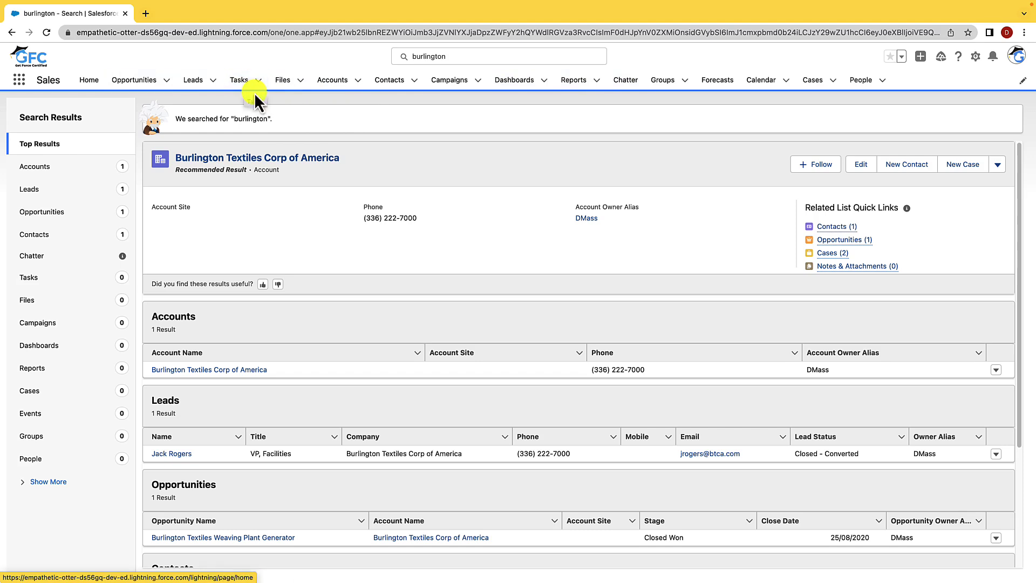
# Switch to the Sales Console app via the App Launcher ('console') and browse its navigation list.
pyautogui.click(21, 81)
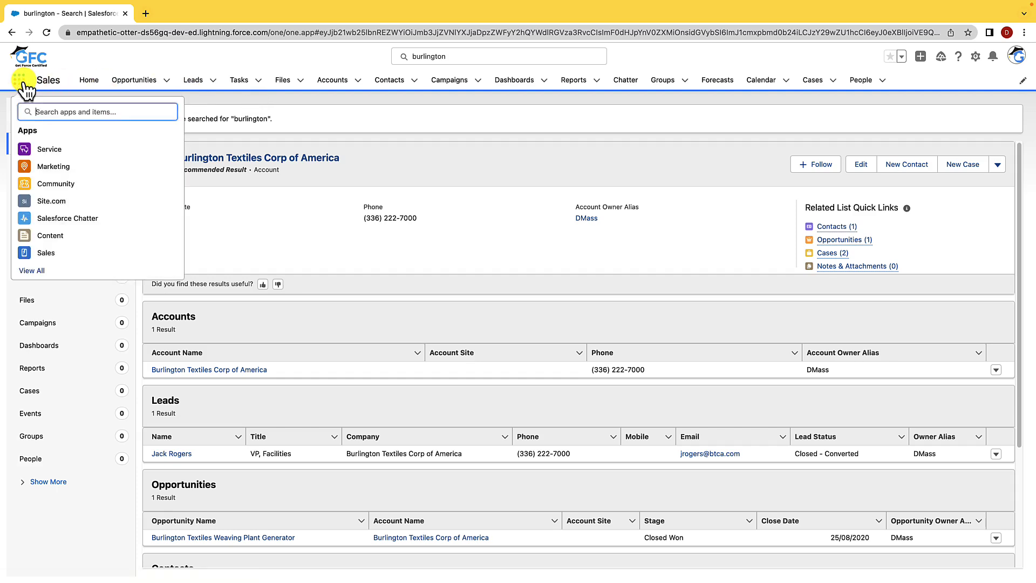
pyautogui.write('console')
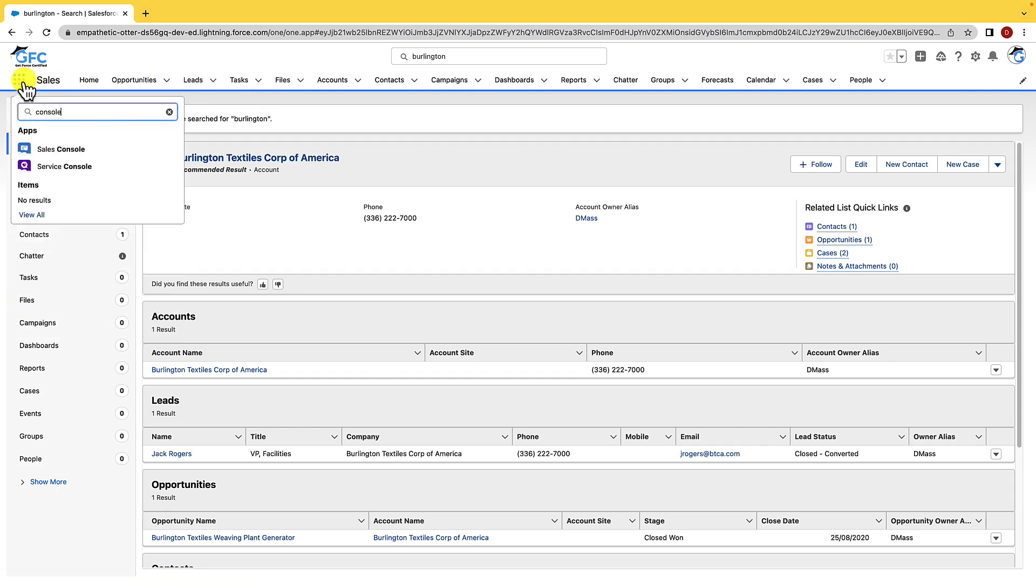
pyautogui.click(56, 141)
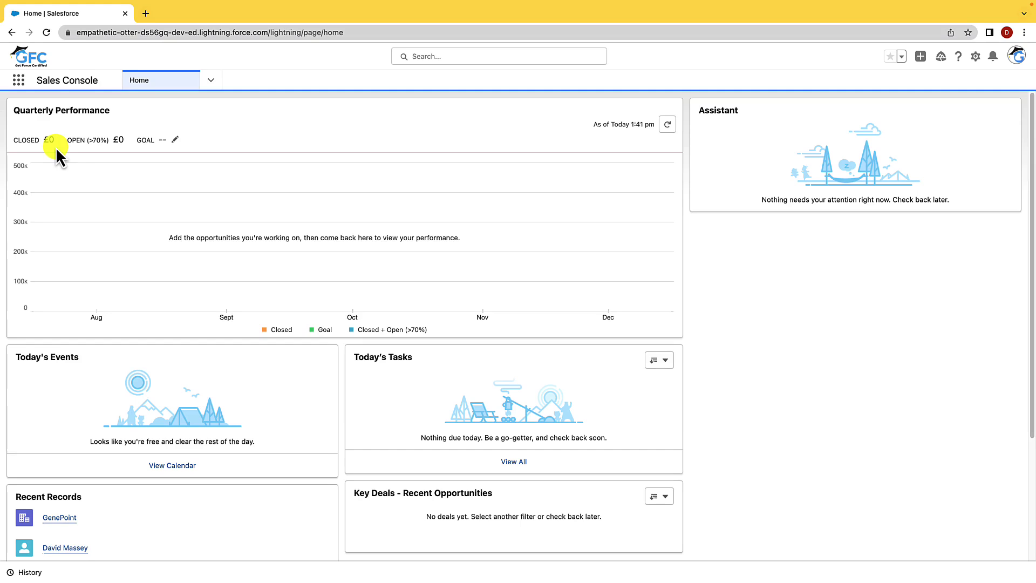
pyautogui.click(214, 80)
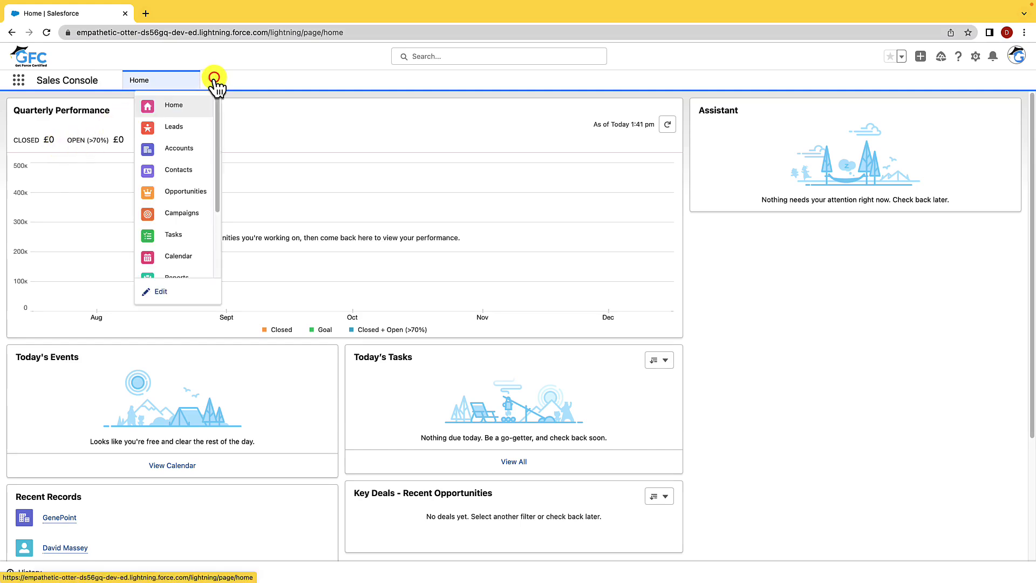
pyautogui.press('Down')
pyautogui.press('Down')
pyautogui.press('Down')
pyautogui.press('Down')
pyautogui.press('Down')
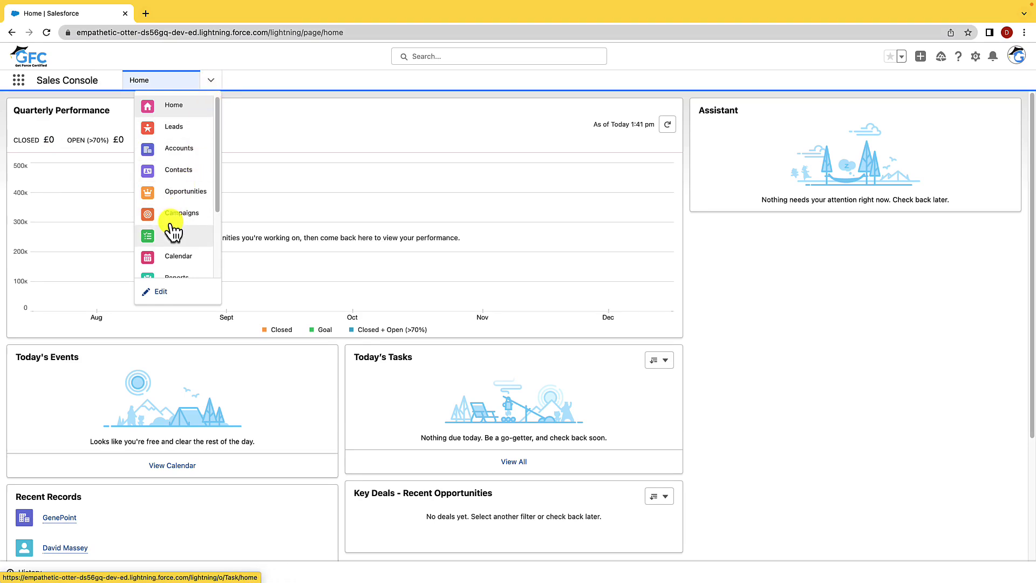
# Show the All Accounts list view in the console's Accounts page.
pyautogui.click(171, 154)
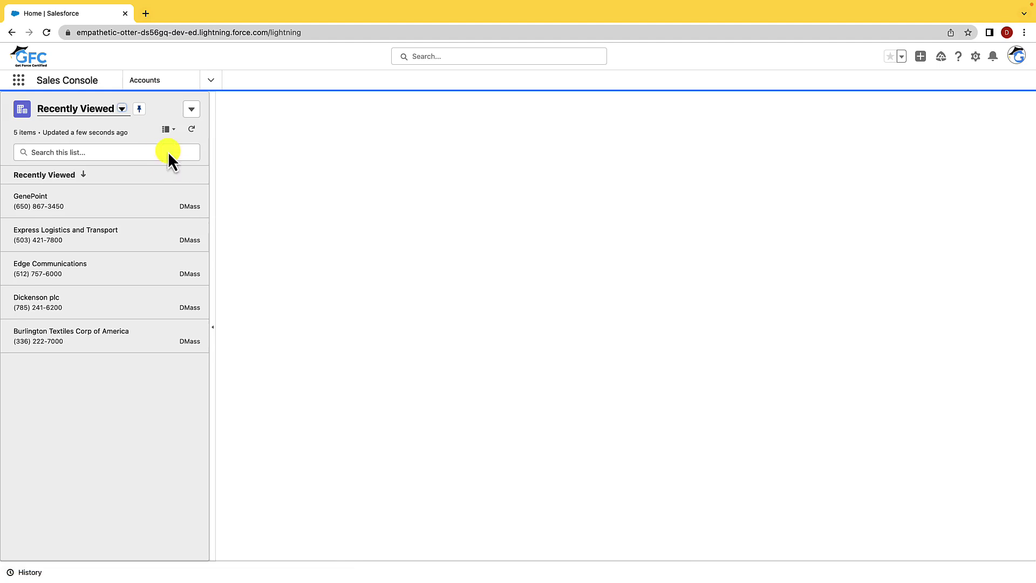
pyautogui.click(122, 109)
pyautogui.click(88, 144)
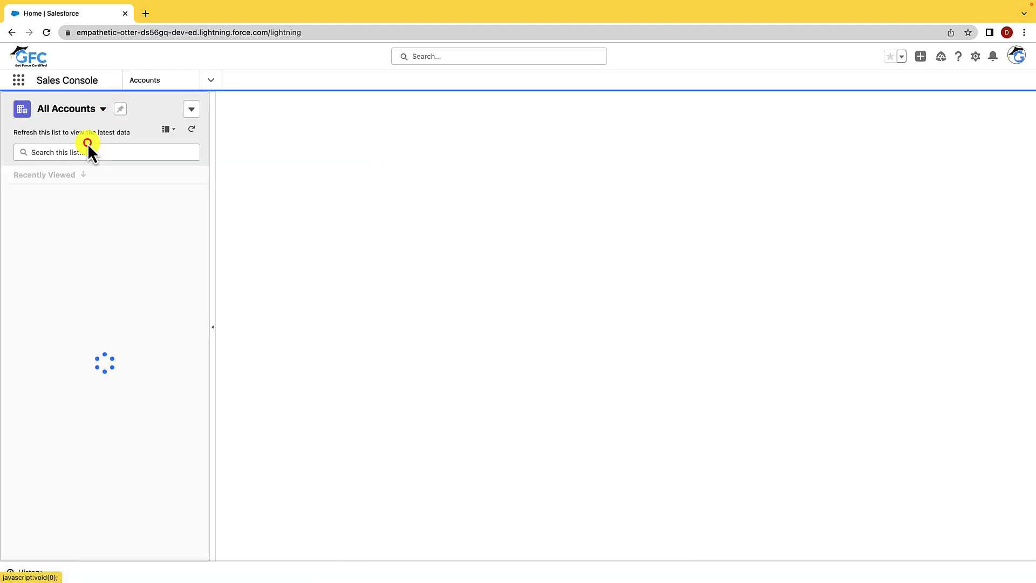
# Open Burlington, Dickenson, Edge, Express Logistics and GenePoint tabs, plus GenePoint's contact and case 00001006.
pyautogui.click(81, 196)
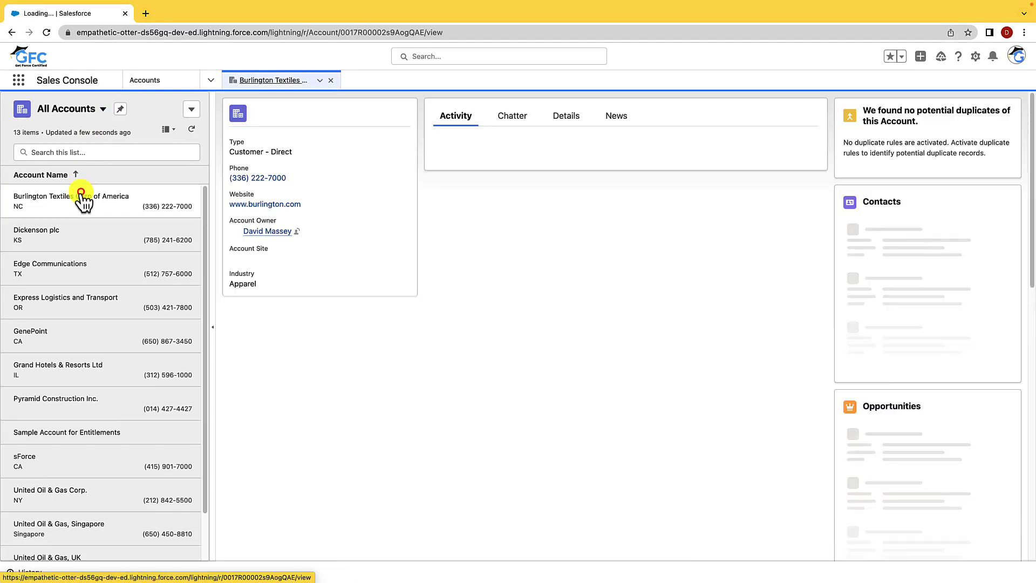
pyautogui.click(75, 230)
pyautogui.click(69, 269)
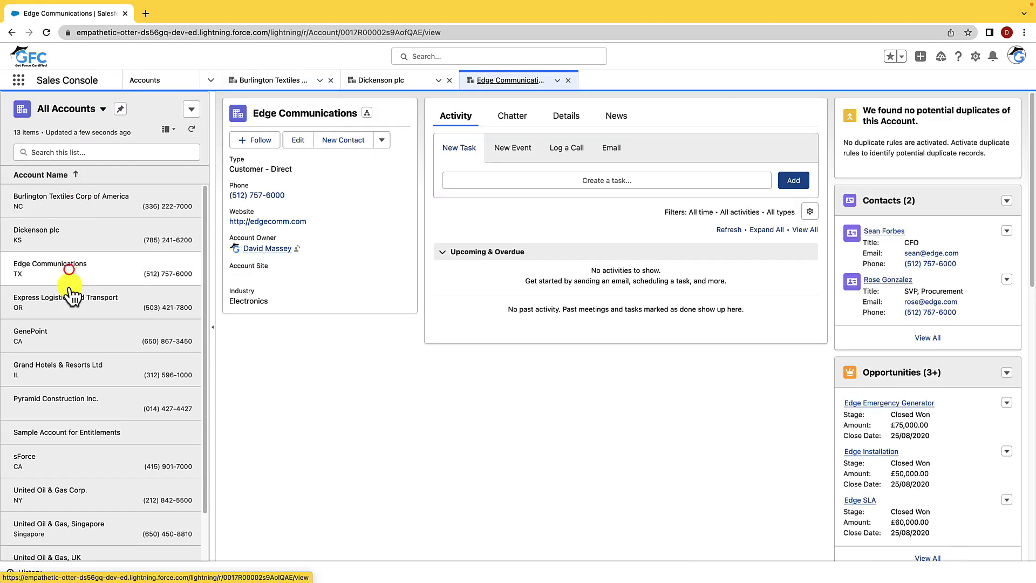
pyautogui.click(72, 295)
pyautogui.click(72, 328)
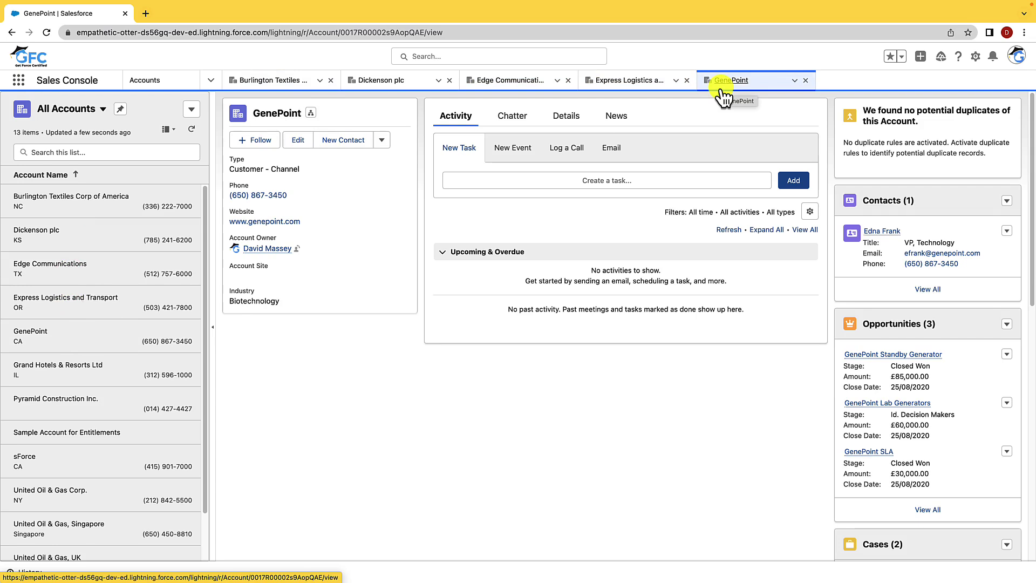
pyautogui.click(876, 230)
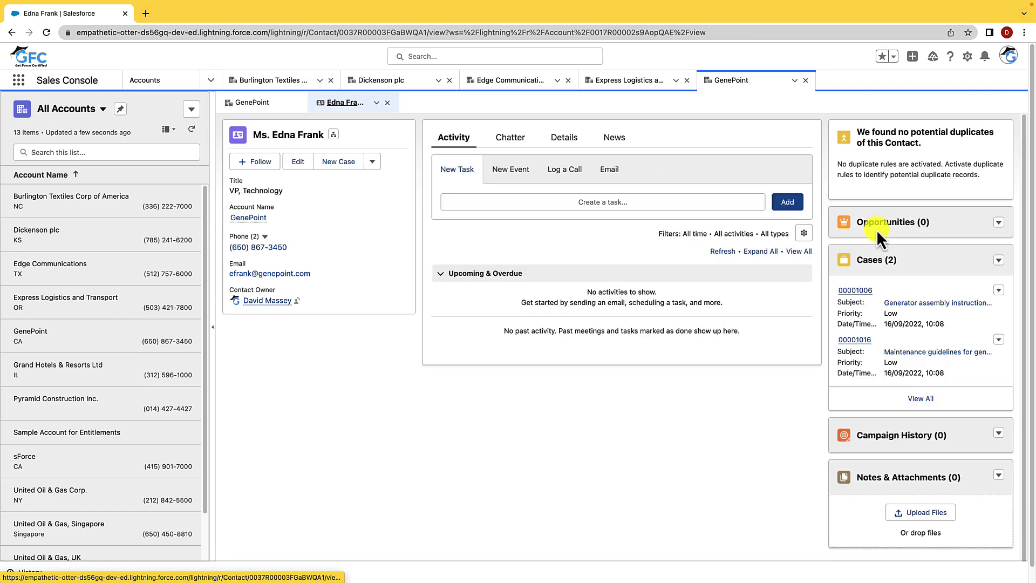
pyautogui.click(860, 294)
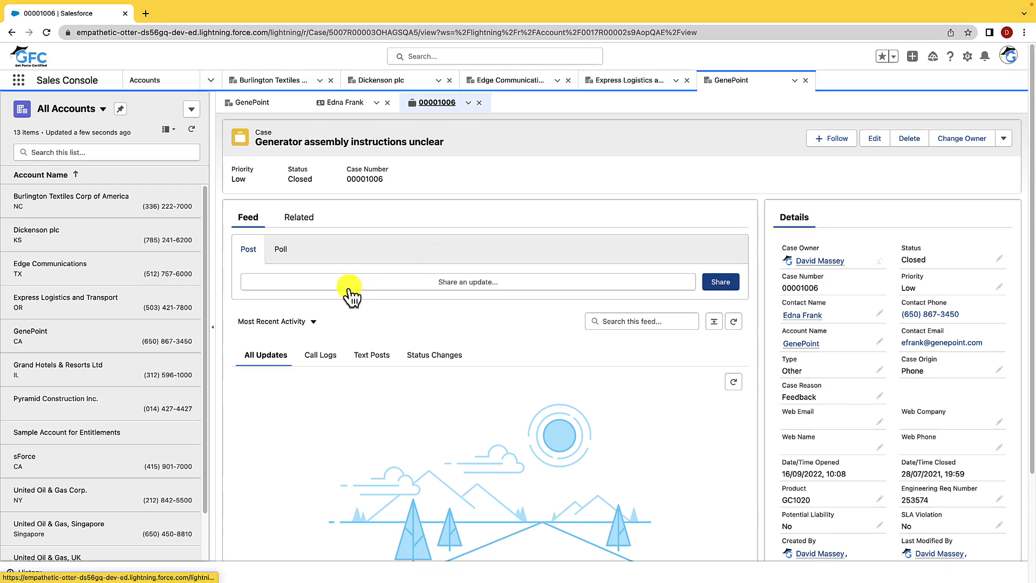
pyautogui.click(212, 327)
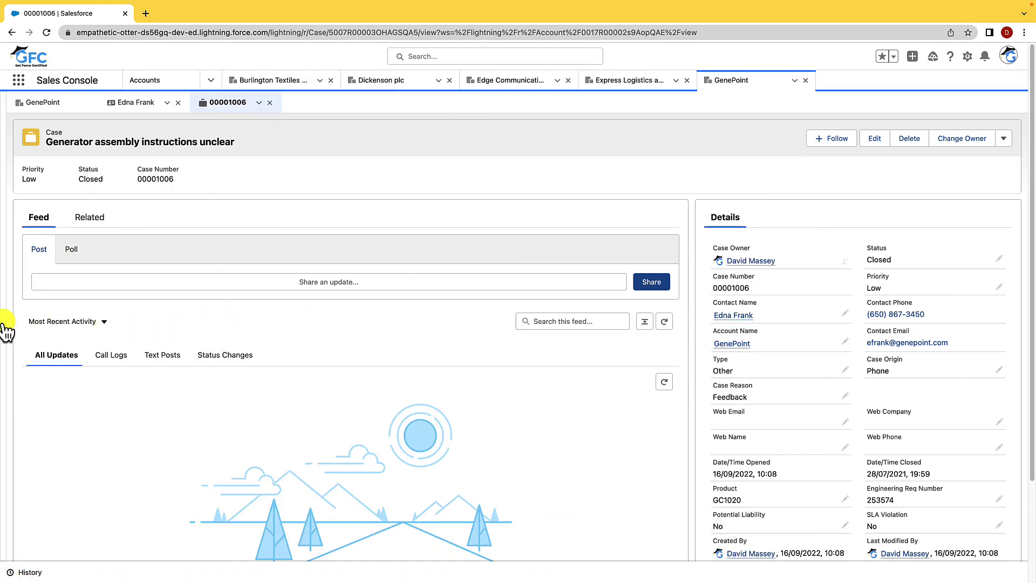
pyautogui.click(3, 327)
pyautogui.click(212, 328)
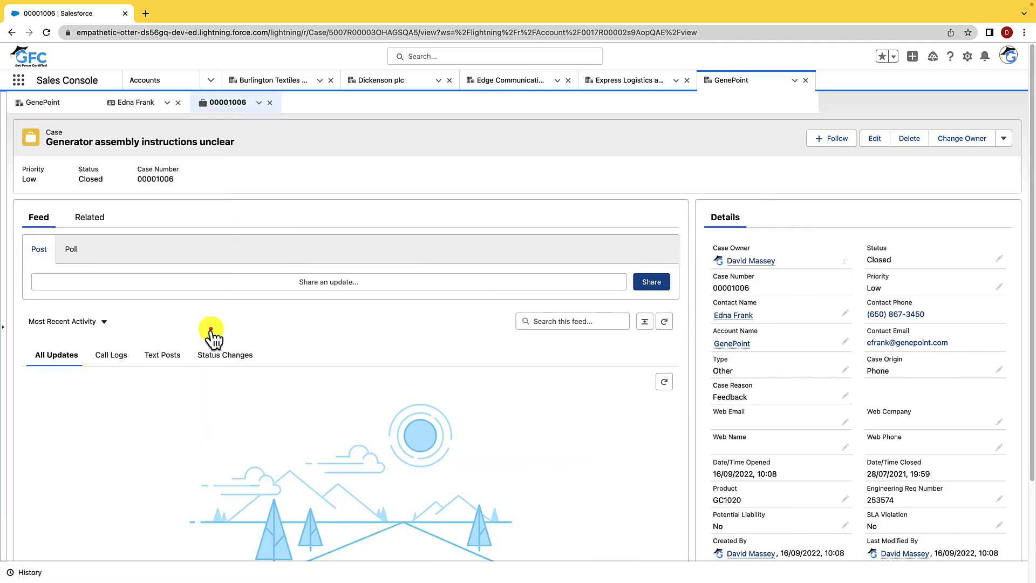
pyautogui.click(4, 330)
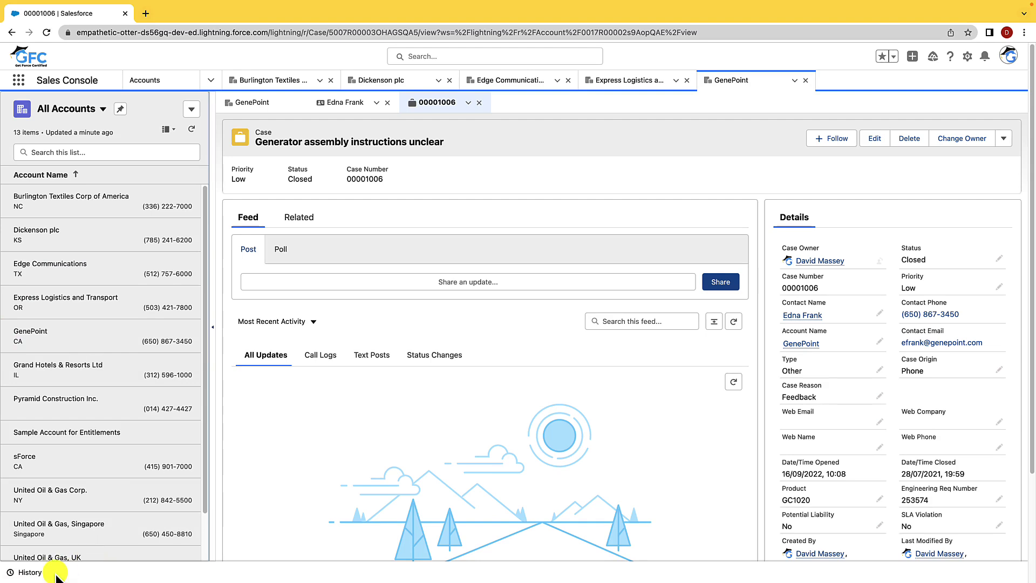
# Show the History panel listing recent tabs: GenePoint, Express Logistics, Edge Communications, Dickenson plc, Burlington Textiles.
pyautogui.click(27, 572)
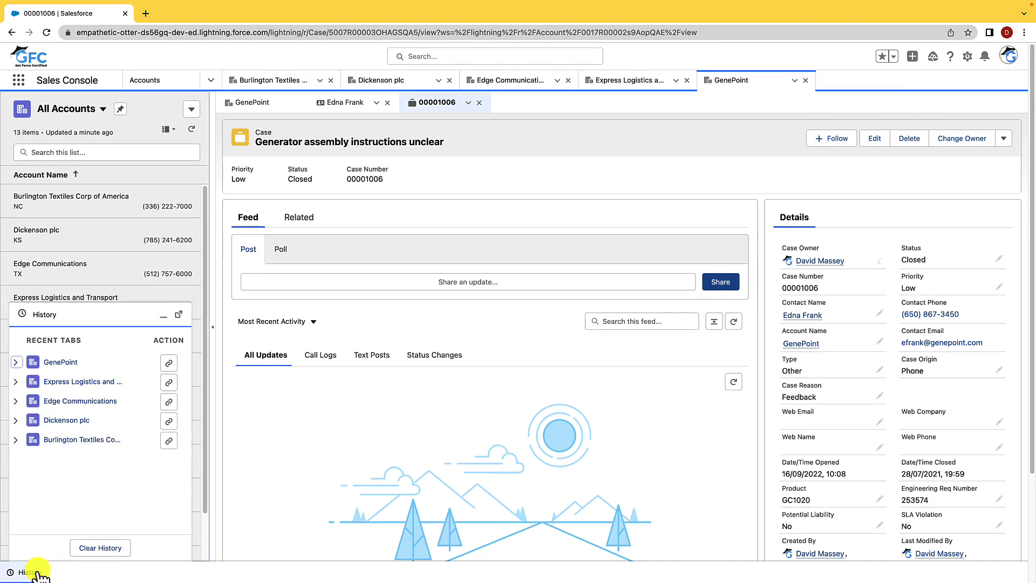